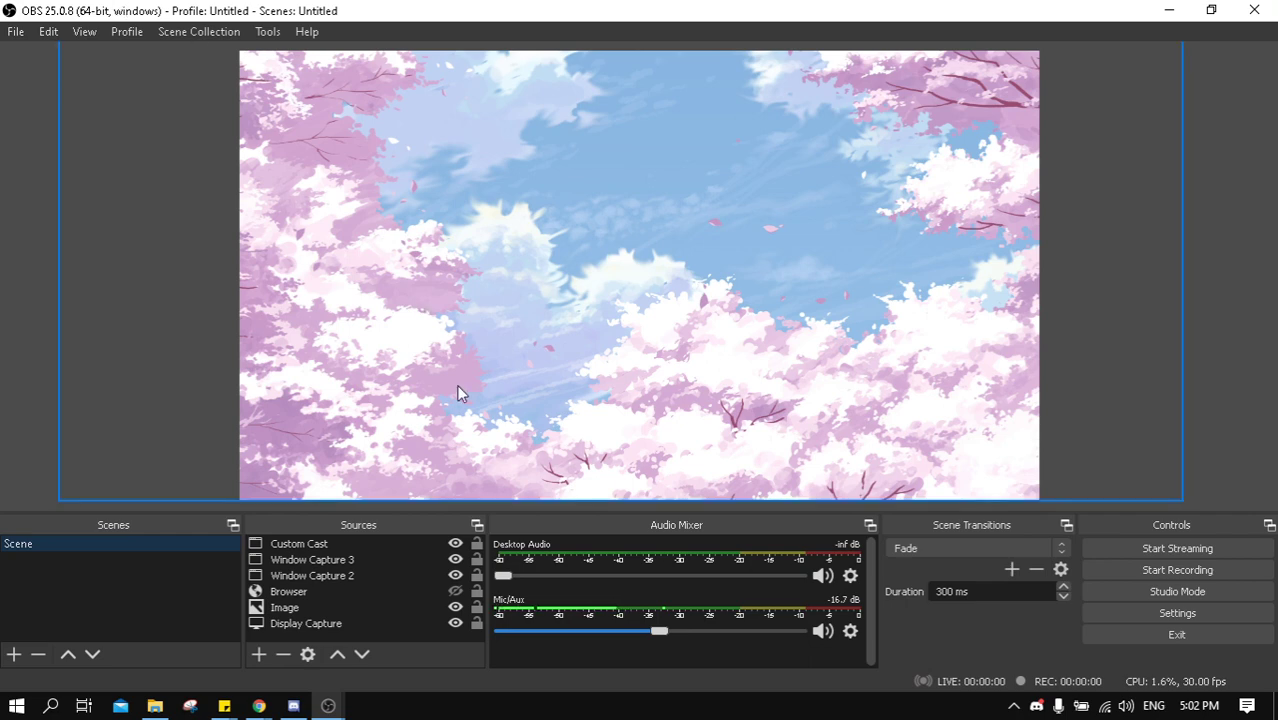
Remove the Custom Cast source from the scene, leaving five sources.
{"action": "left_click", "coordinate": [376, 543]}
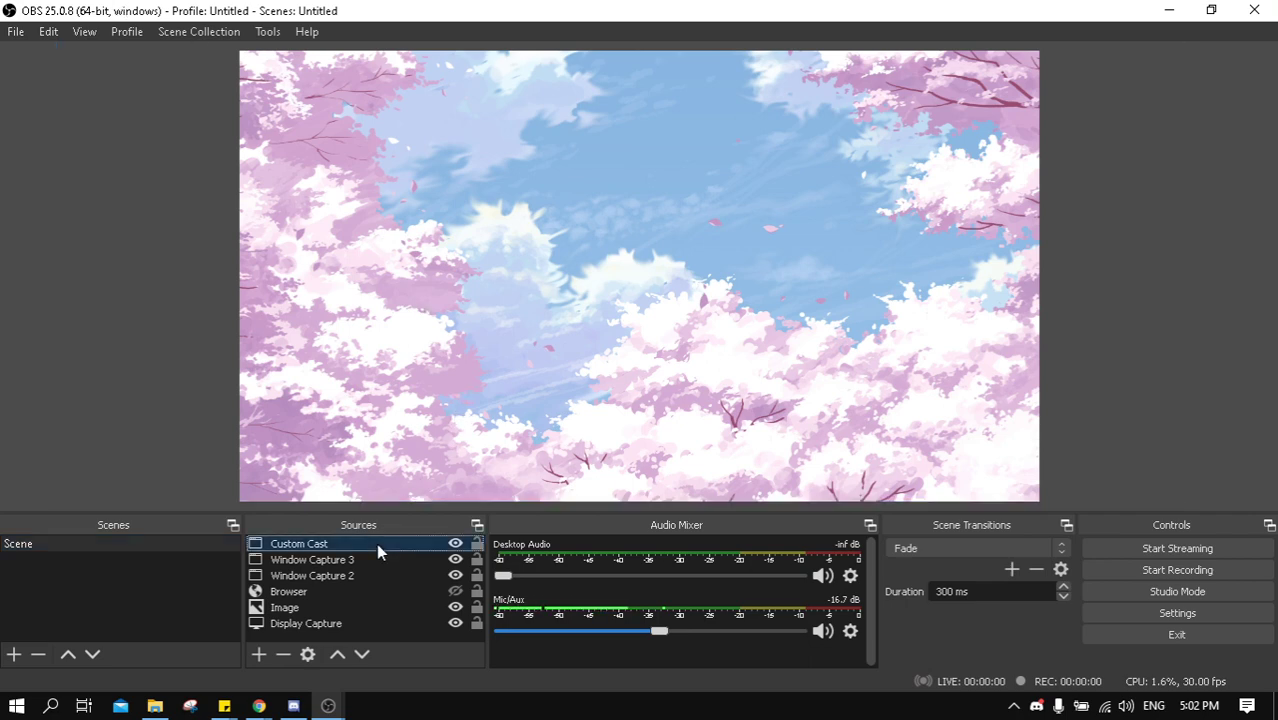
{"action": "right_click", "coordinate": [378, 550]}
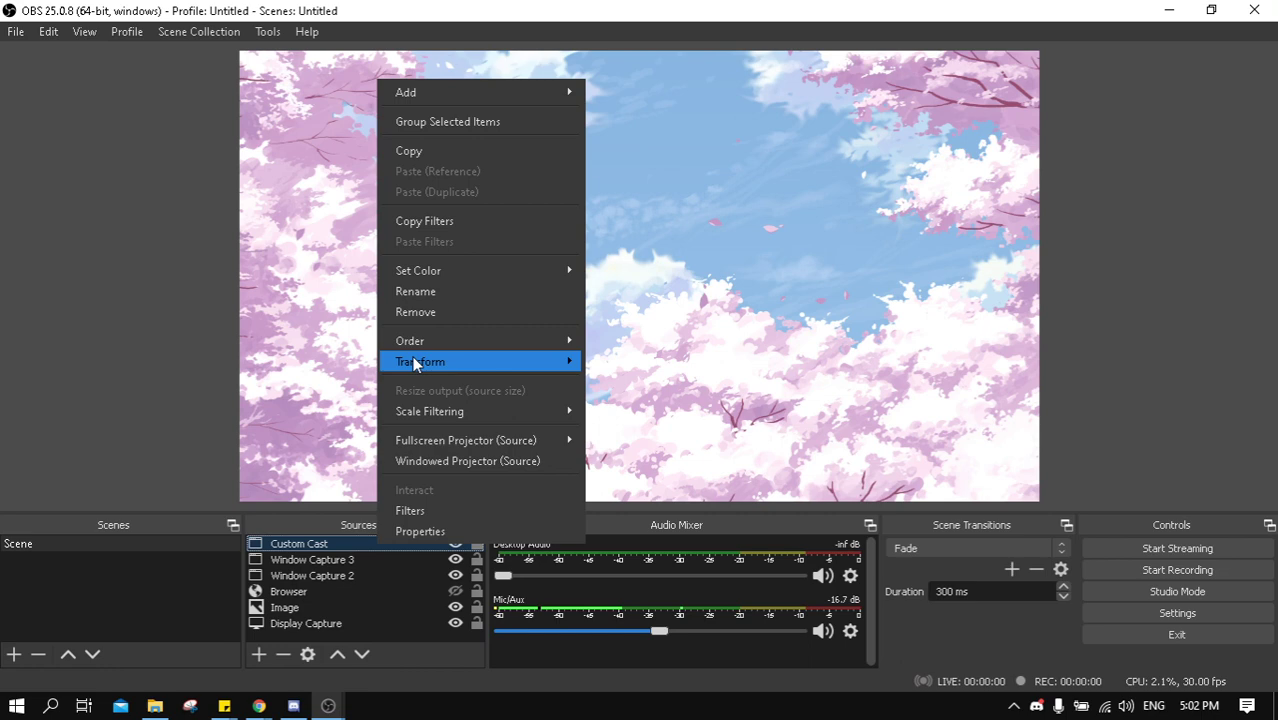
{"action": "left_click", "coordinate": [416, 314]}
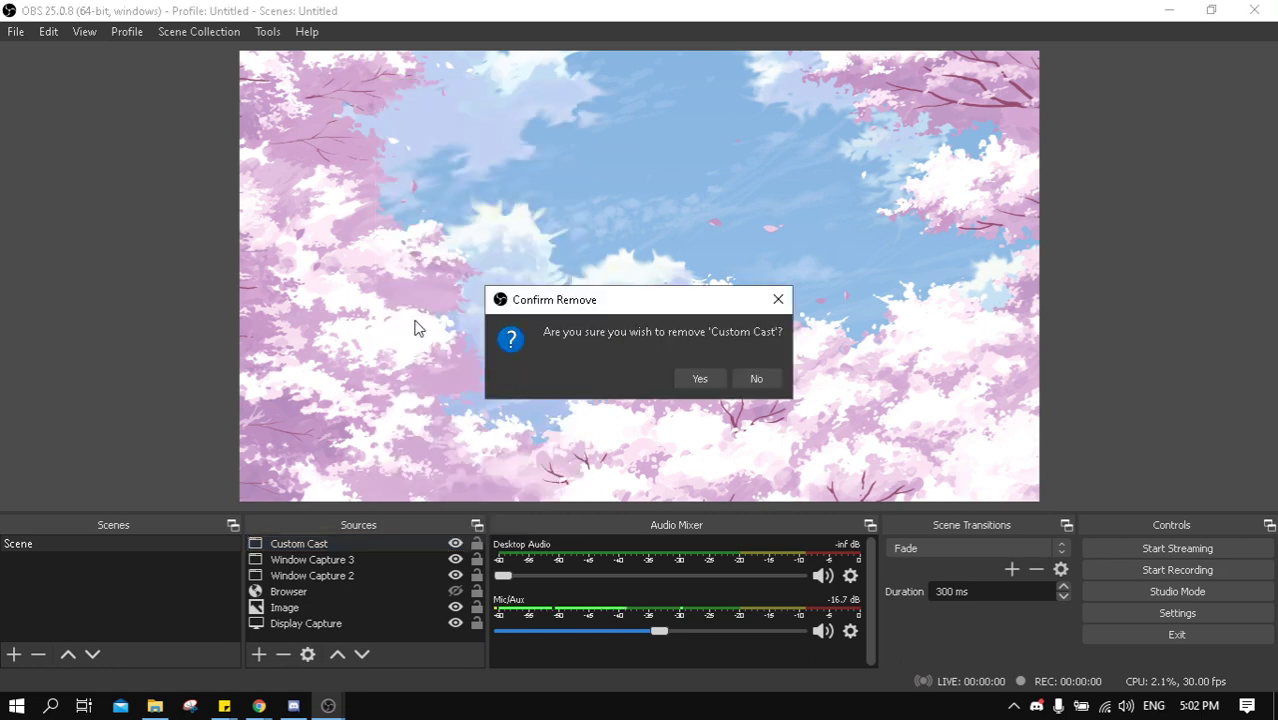
{"action": "left_click", "coordinate": [699, 379]}
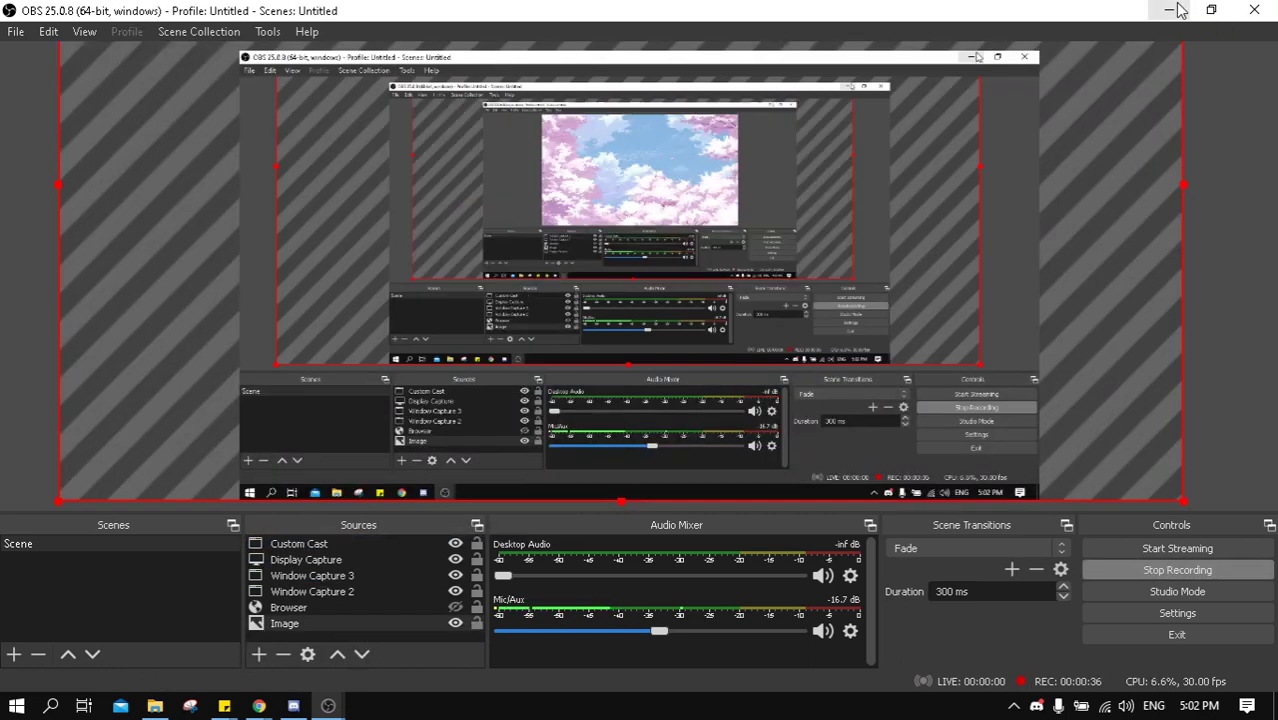
{"action": "left_click", "coordinate": [1176, 10]}
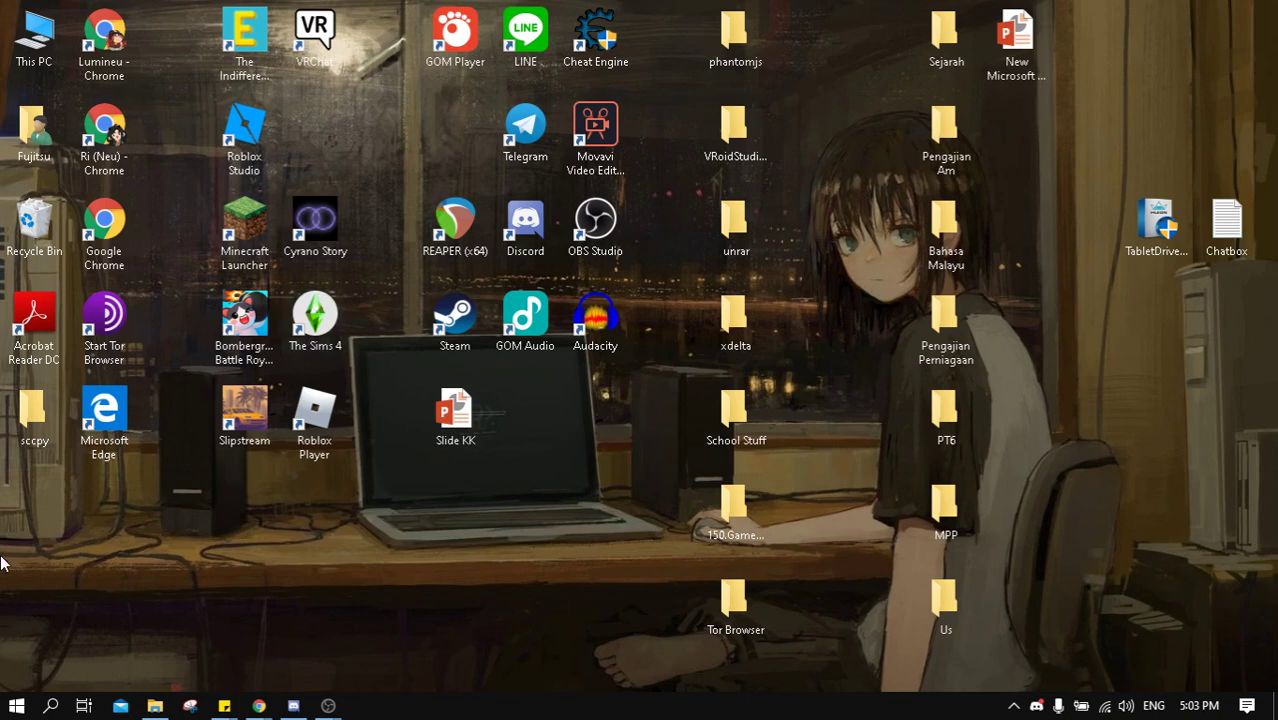
Open the sccpy folder and launch scrcpy.exe to mirror the Redmi phone.
{"action": "right_click", "coordinate": [28, 405]}
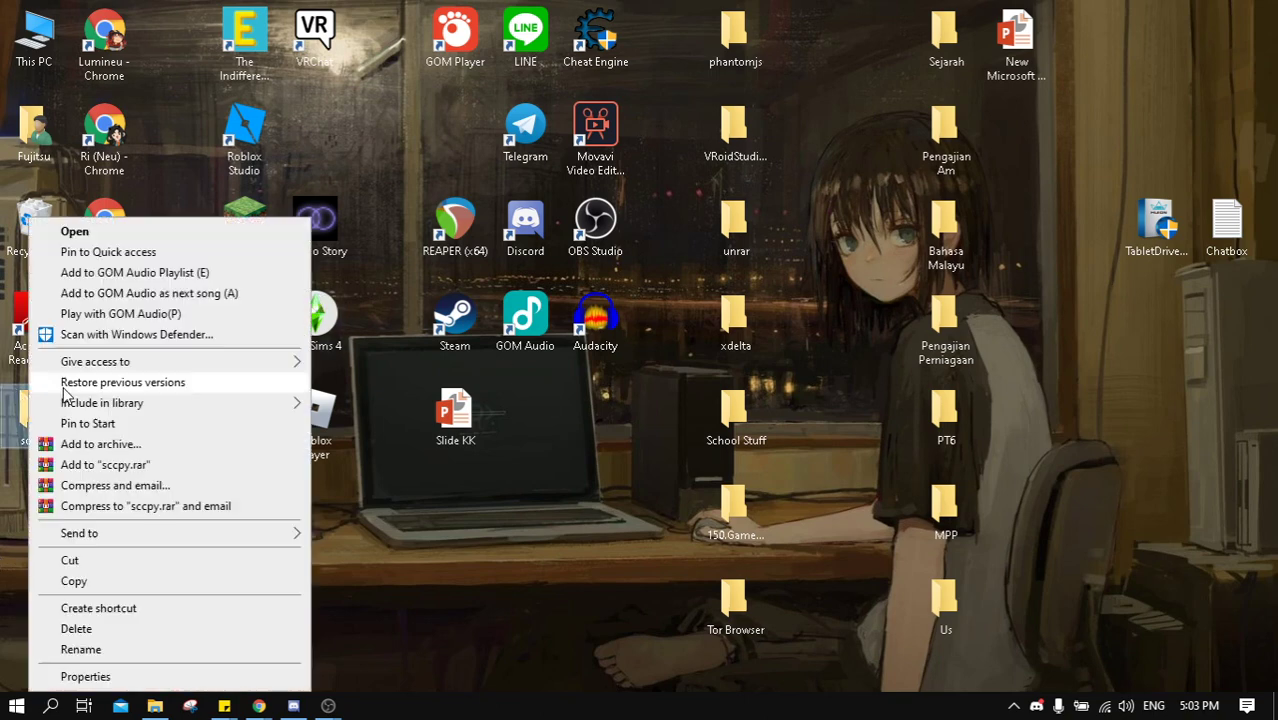
{"action": "left_click", "coordinate": [335, 546]}
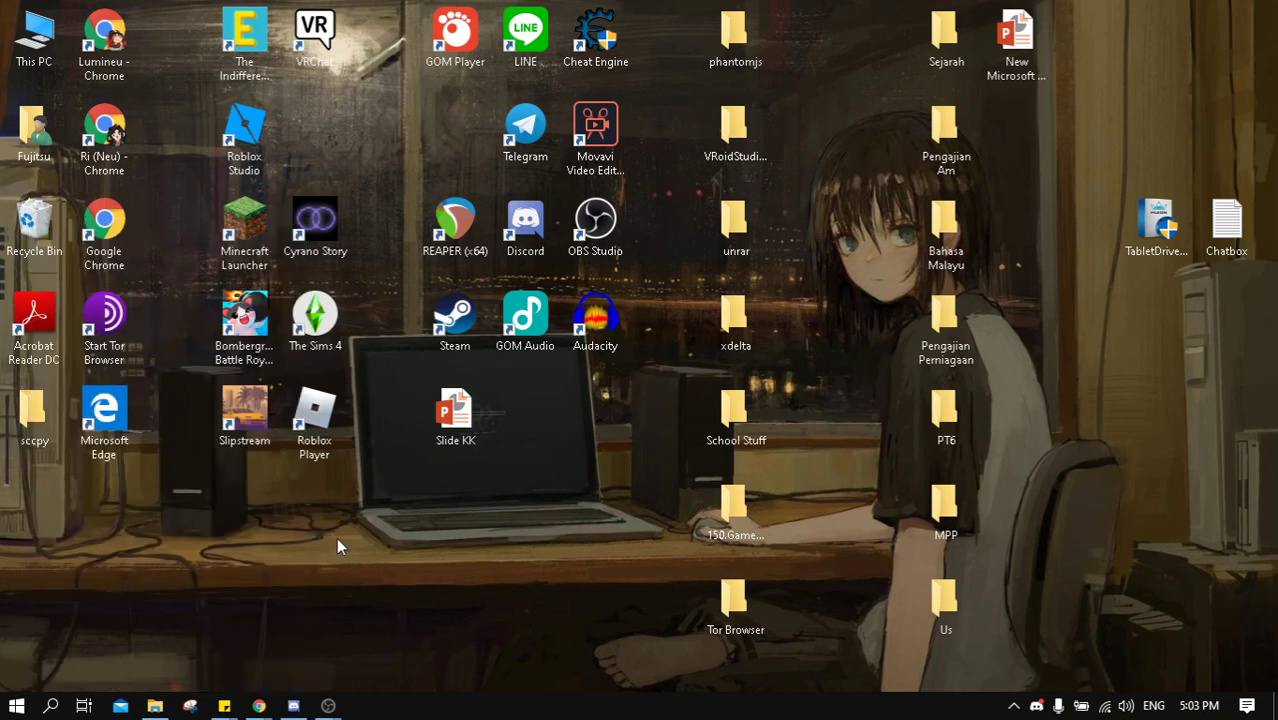
{"action": "double_click", "coordinate": [36, 418]}
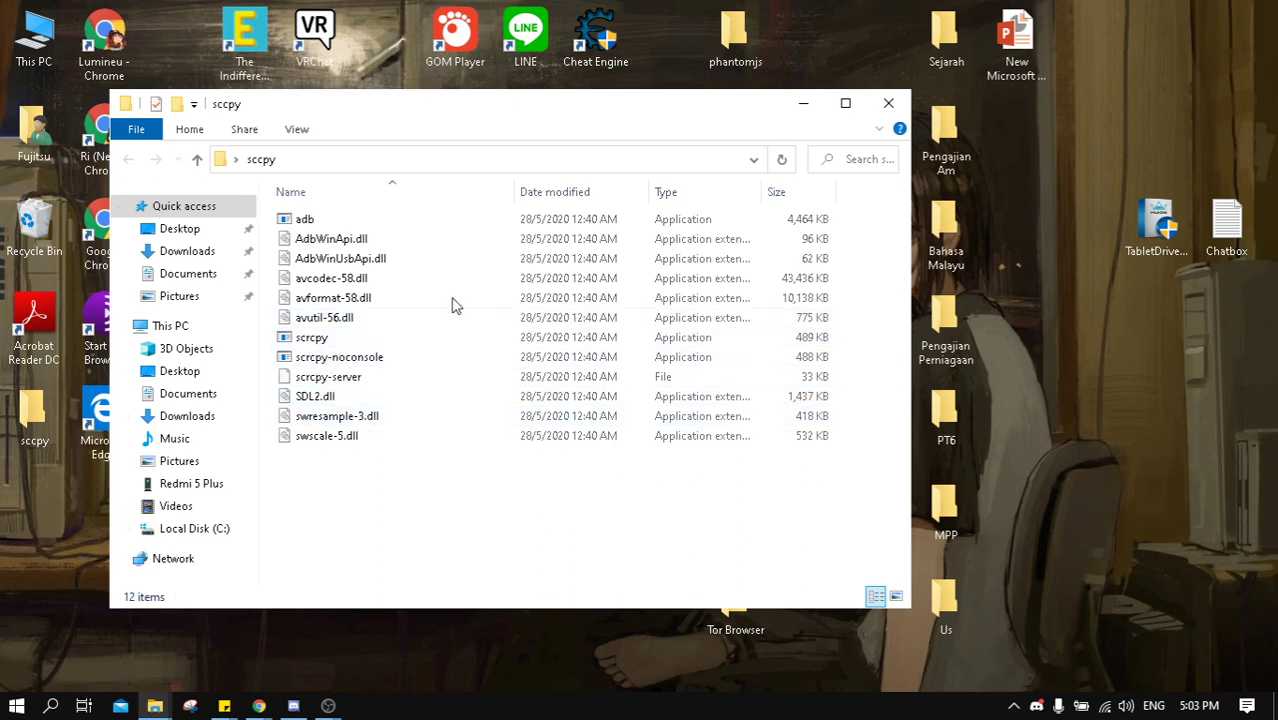
{"action": "left_click", "coordinate": [328, 345]}
{"action": "double_click", "coordinate": [330, 345]}
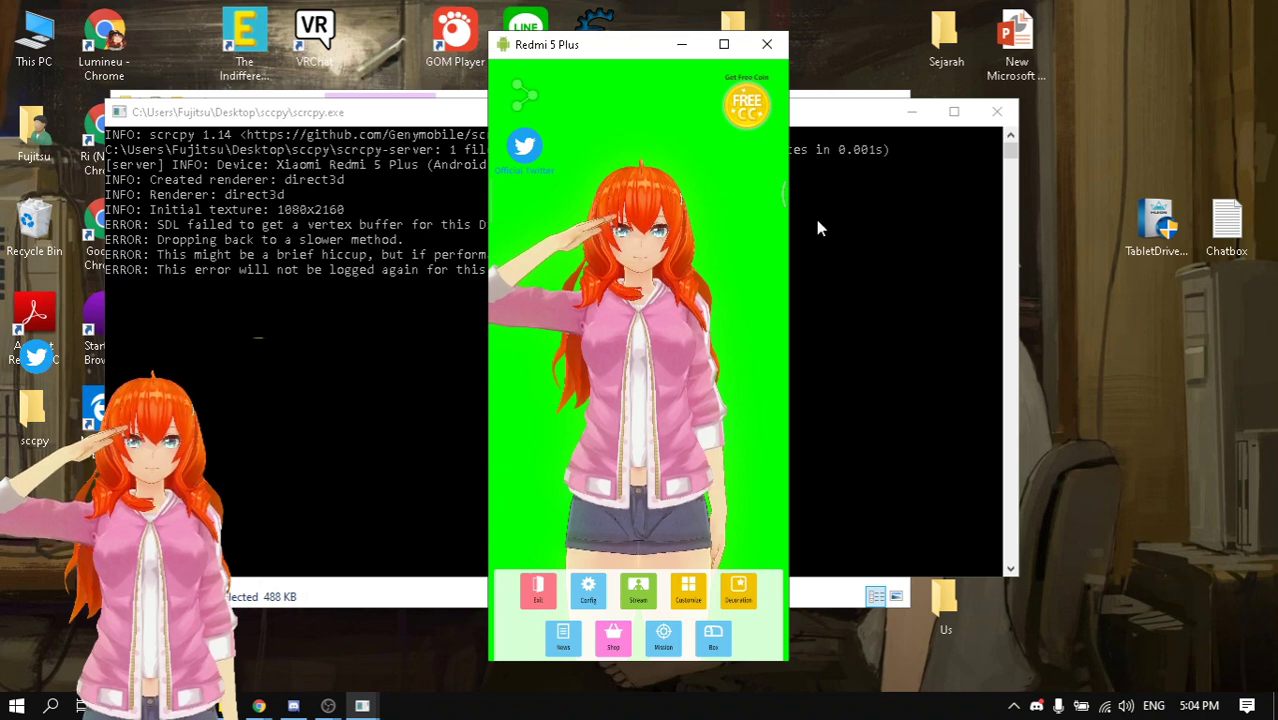
Hide the scrcpy console, adjust the phone mirror window, and return to OBS.
{"action": "left_click", "coordinate": [911, 111]}
{"action": "left_click_drag", "start_coordinate": [629, 47], "coordinate": [646, 49]}
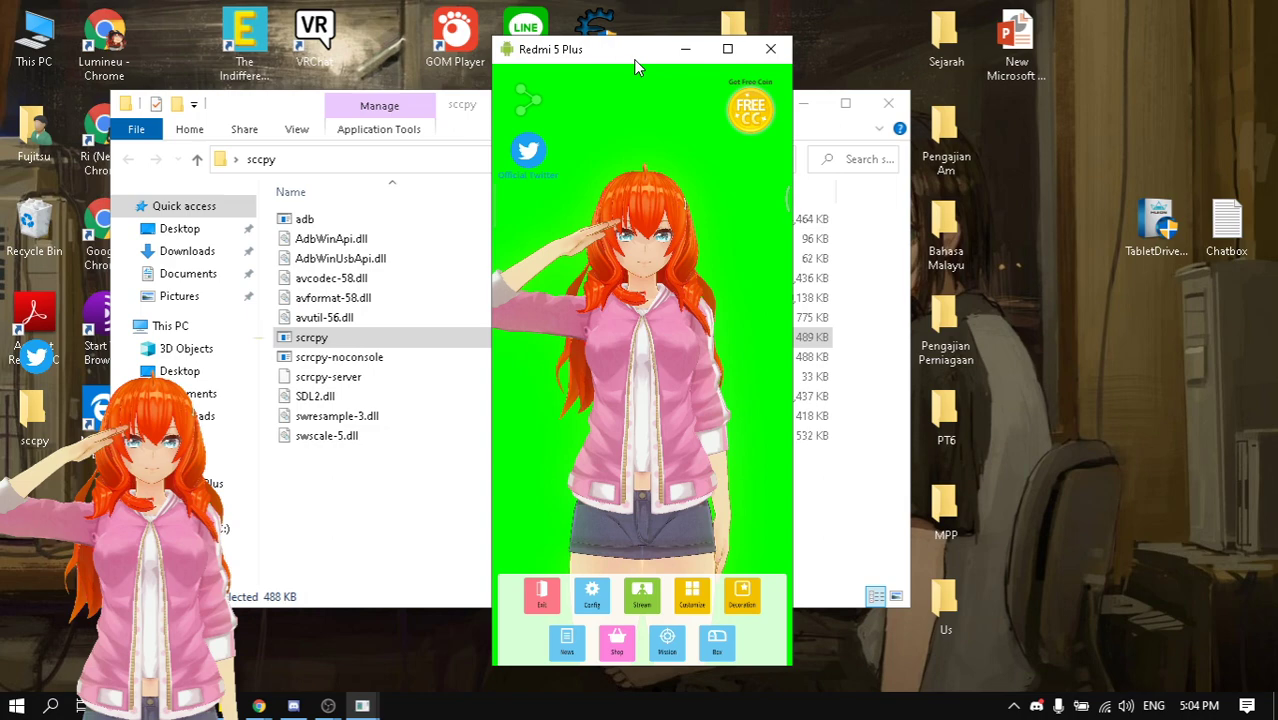
{"action": "double_click", "coordinate": [633, 57]}
{"action": "double_click", "coordinate": [785, 10]}
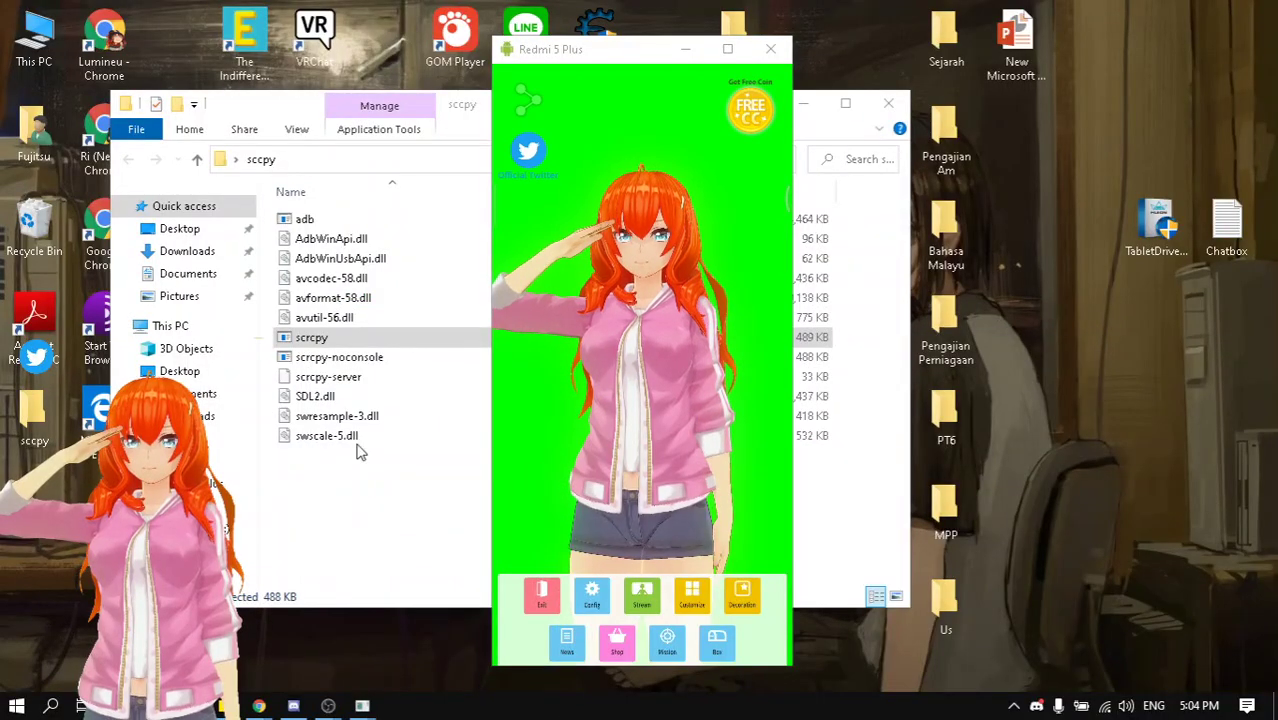
{"action": "left_click", "coordinate": [331, 697]}
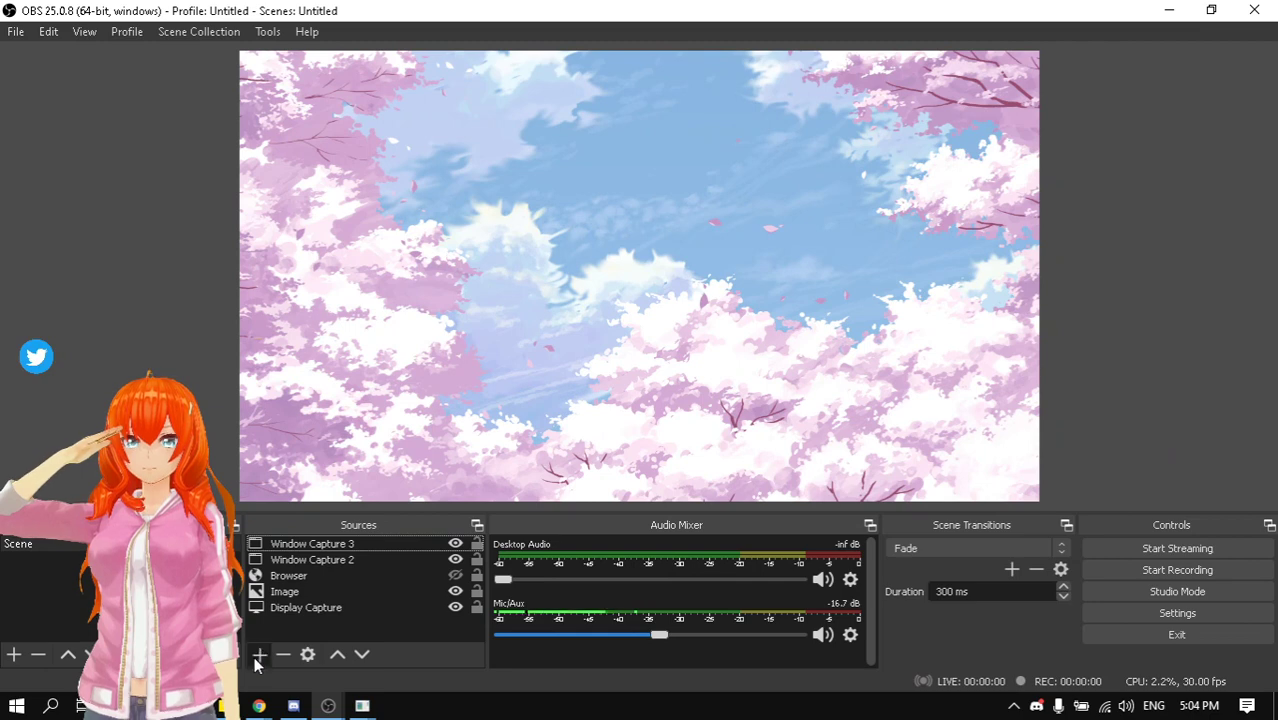
Add a Window Capture of [scrcpy.exe]: Redmi 5 Plus and drag it near the canvas centre.
{"action": "left_click", "coordinate": [256, 656]}
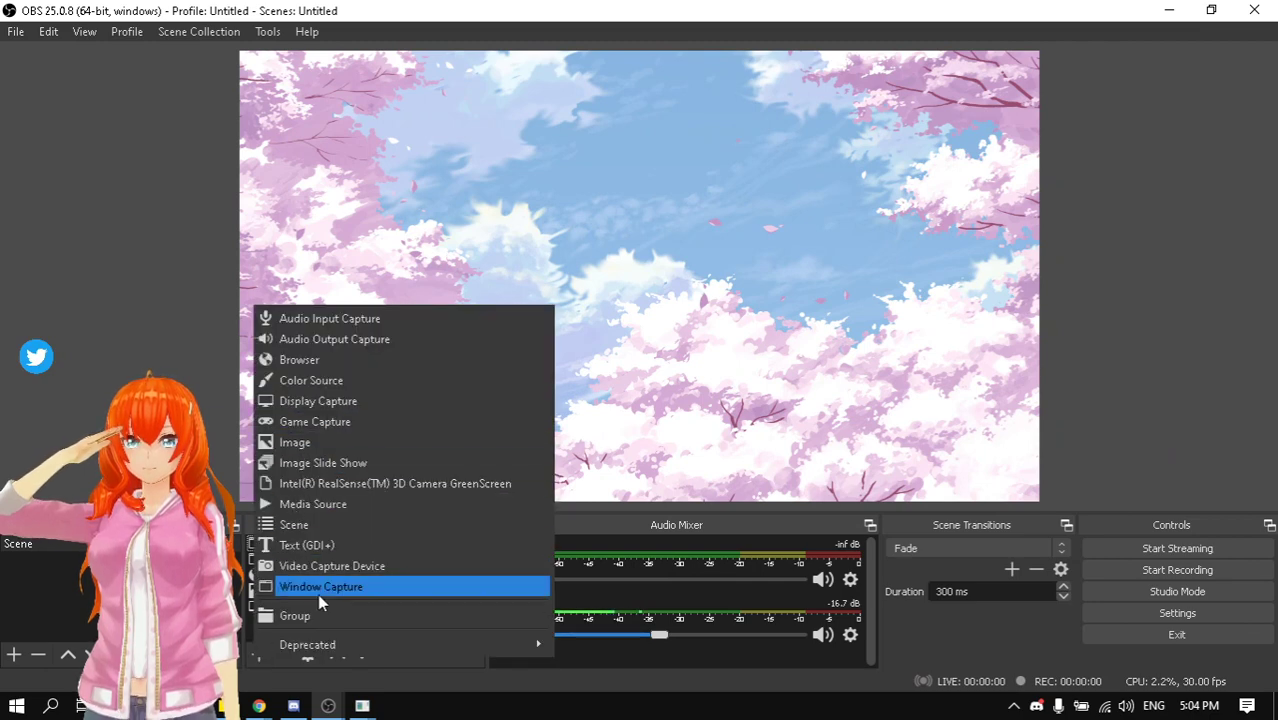
{"action": "left_click", "coordinate": [318, 589]}
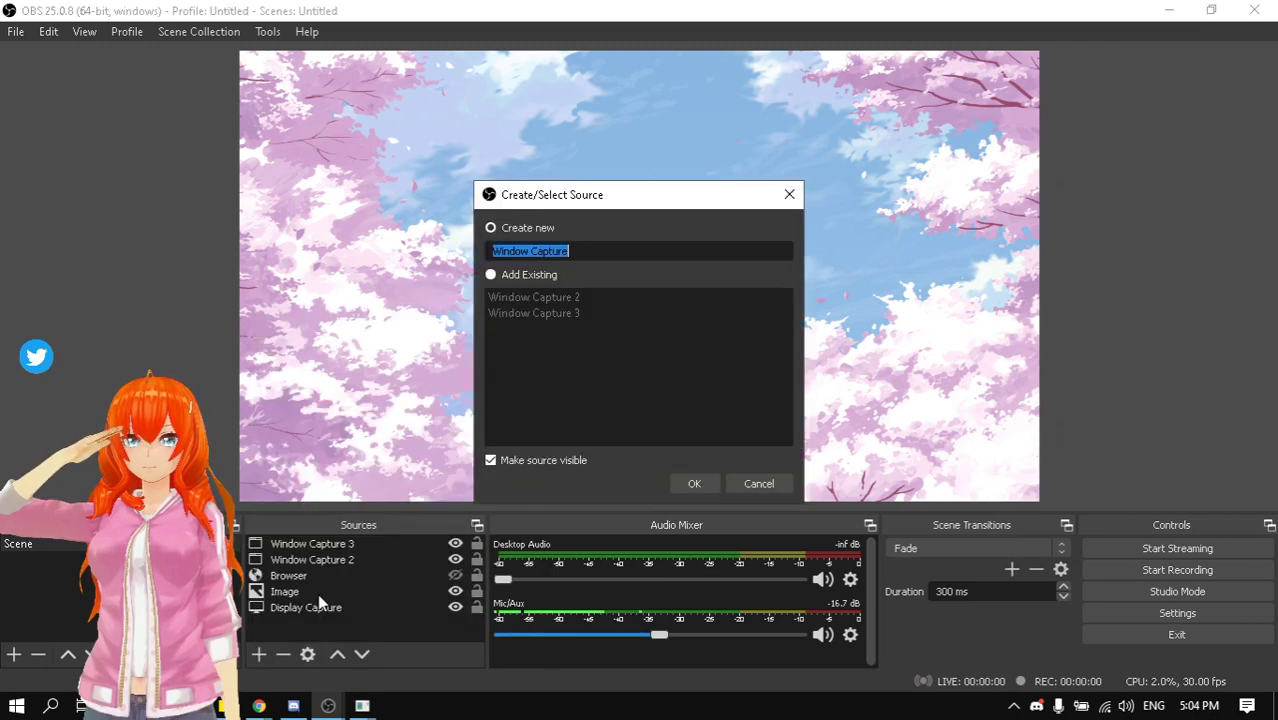
{"action": "left_click", "coordinate": [679, 484]}
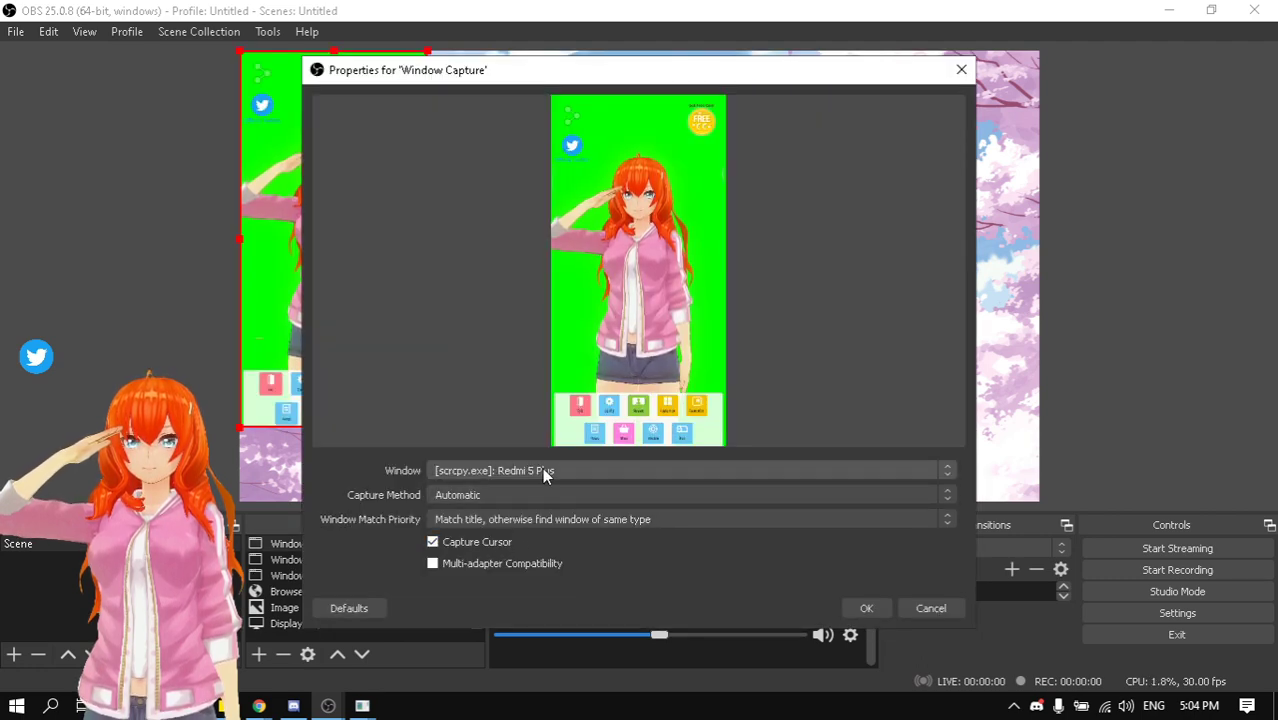
{"action": "left_click", "coordinate": [529, 472]}
{"action": "left_click", "coordinate": [858, 608]}
{"action": "left_click_drag", "start_coordinate": [422, 325], "coordinate": [490, 350]}
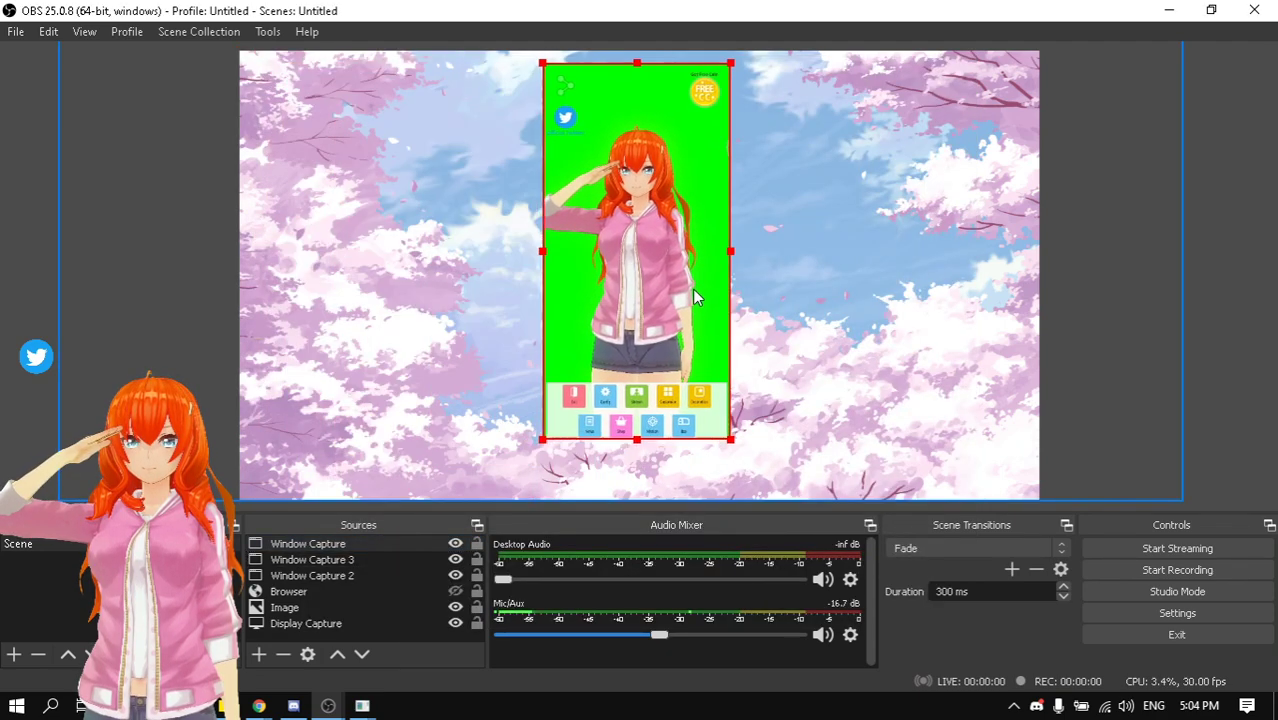
{"action": "left_click_drag", "start_coordinate": [490, 350], "coordinate": [680, 308]}
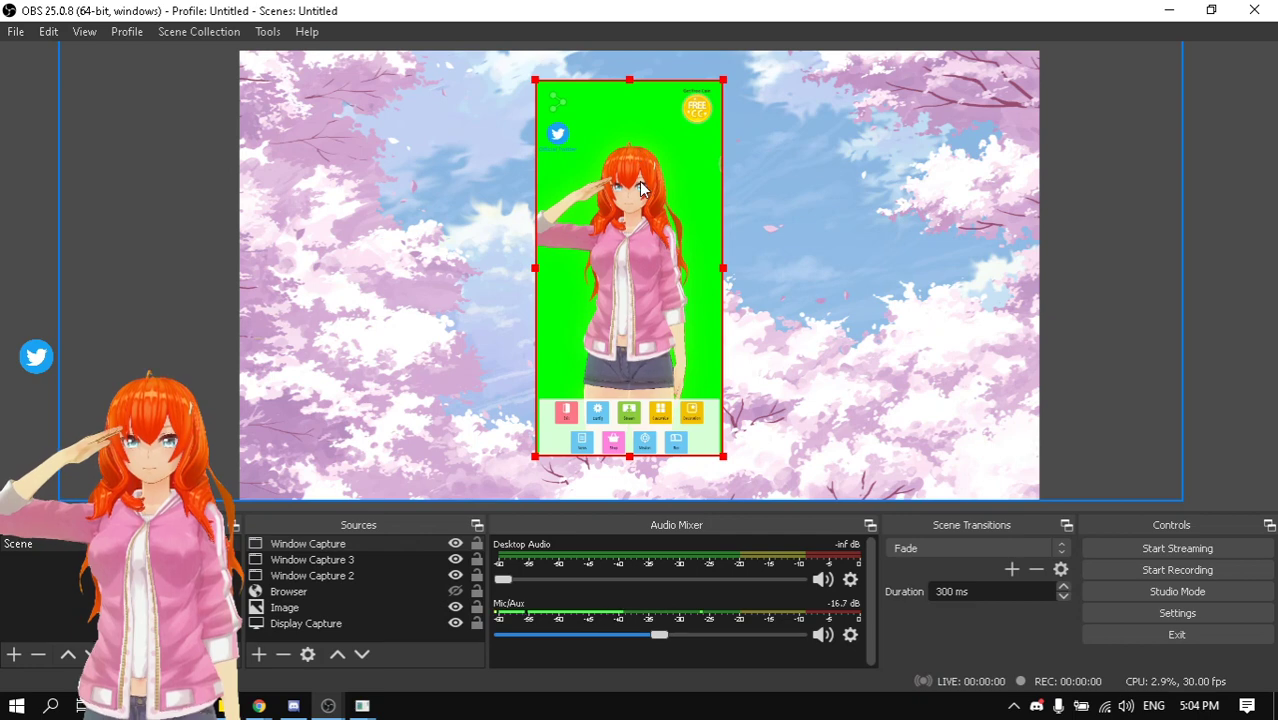
Add a Chroma Key filter with green key colour to the phone Window Capture.
{"action": "right_click", "coordinate": [641, 352]}
{"action": "left_click", "coordinate": [672, 545]}
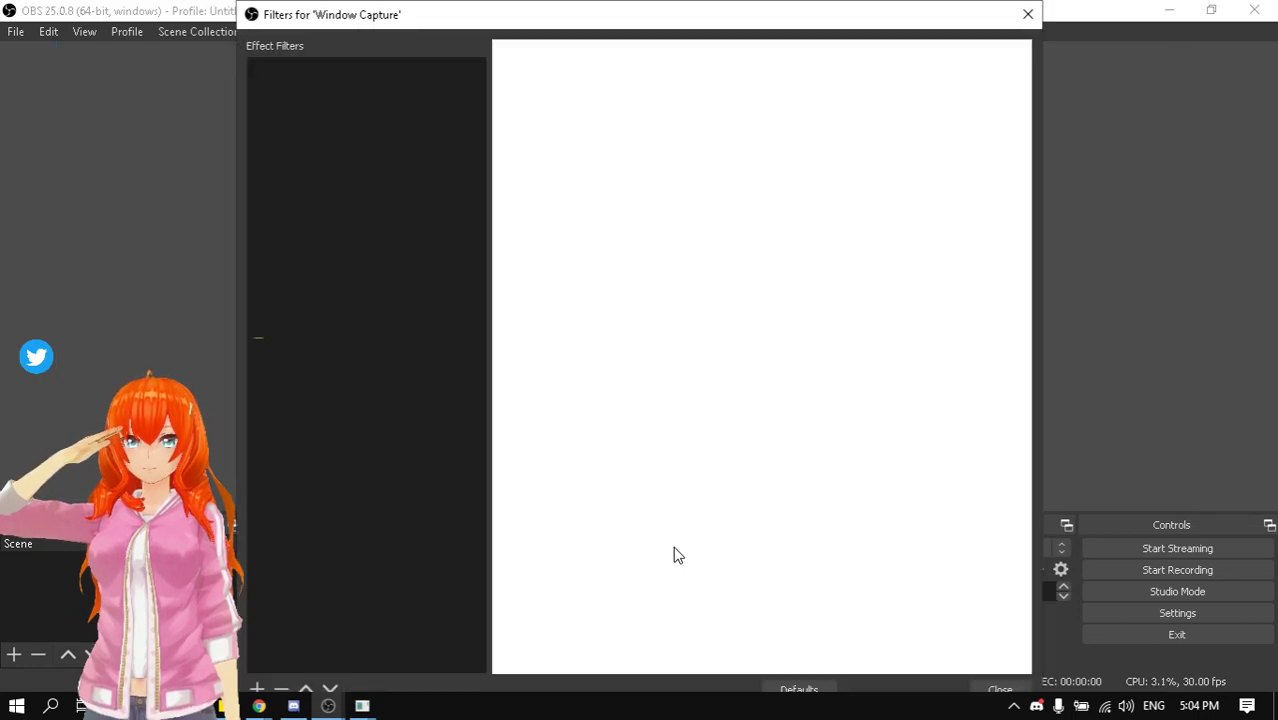
{"action": "right_click", "coordinate": [320, 104]}
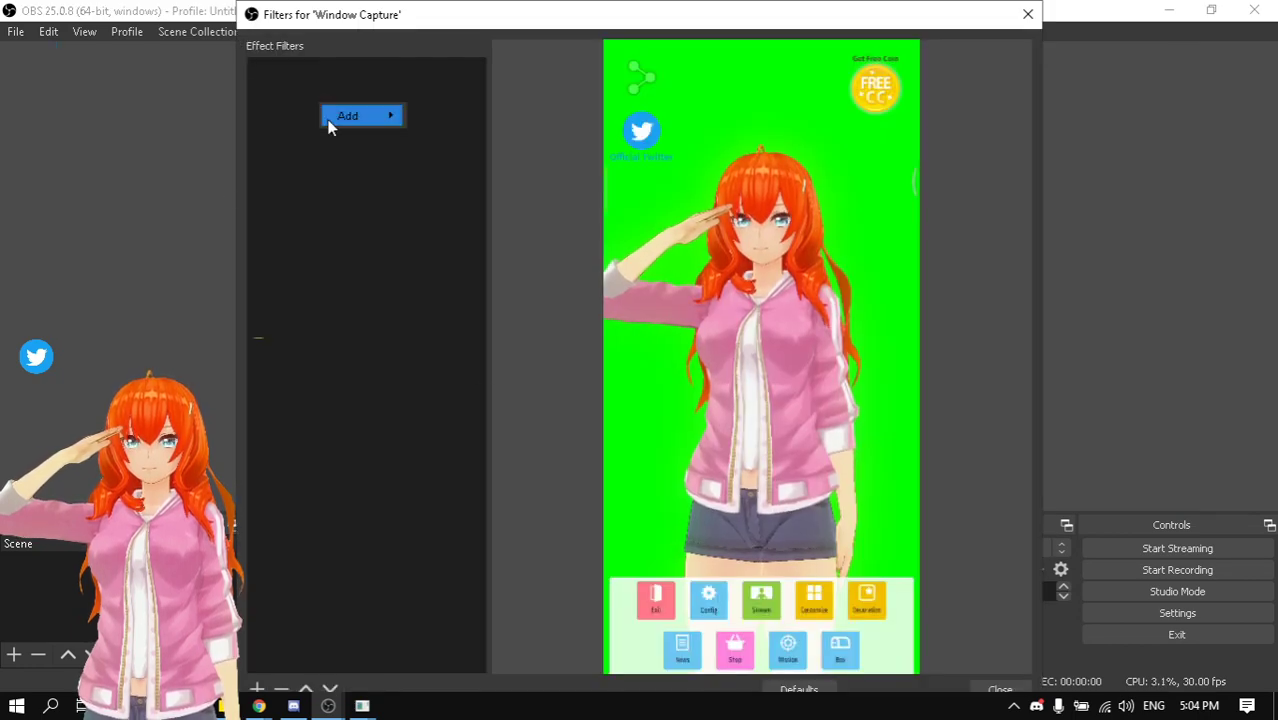
{"action": "mouse_move", "coordinate": [360, 116]}
{"action": "left_click", "coordinate": [459, 139]}
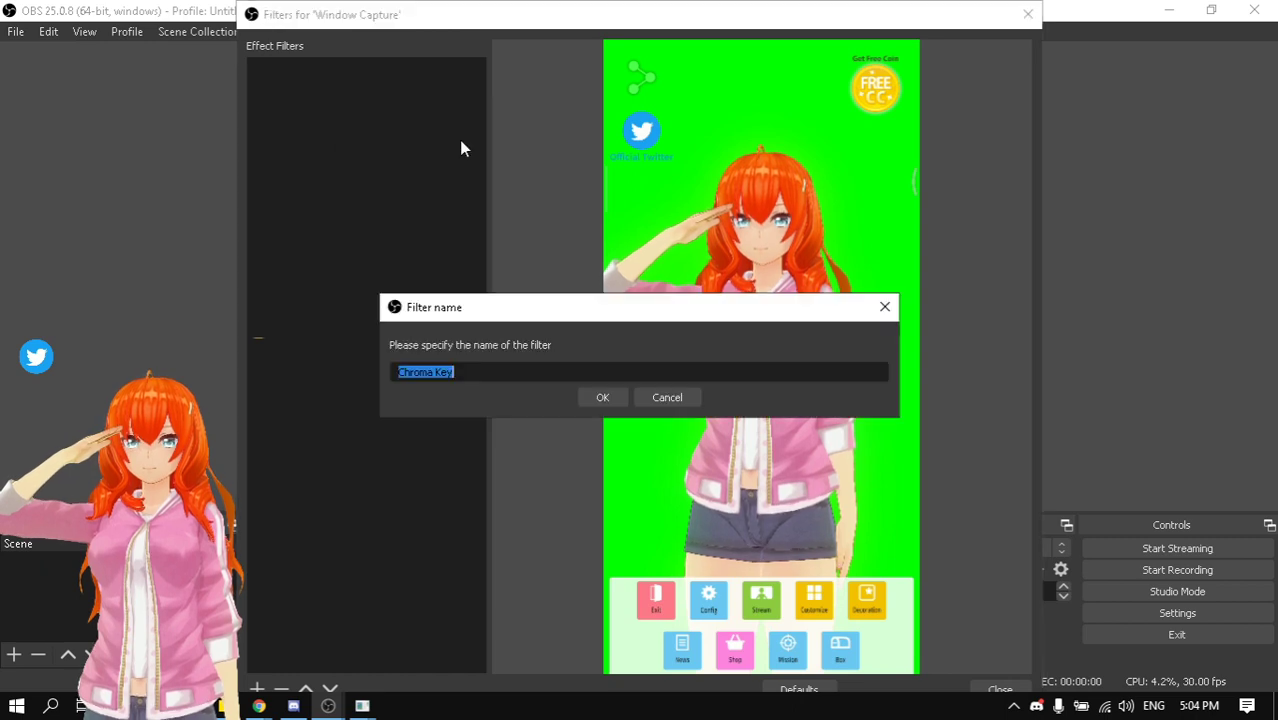
{"action": "left_click", "coordinate": [606, 401]}
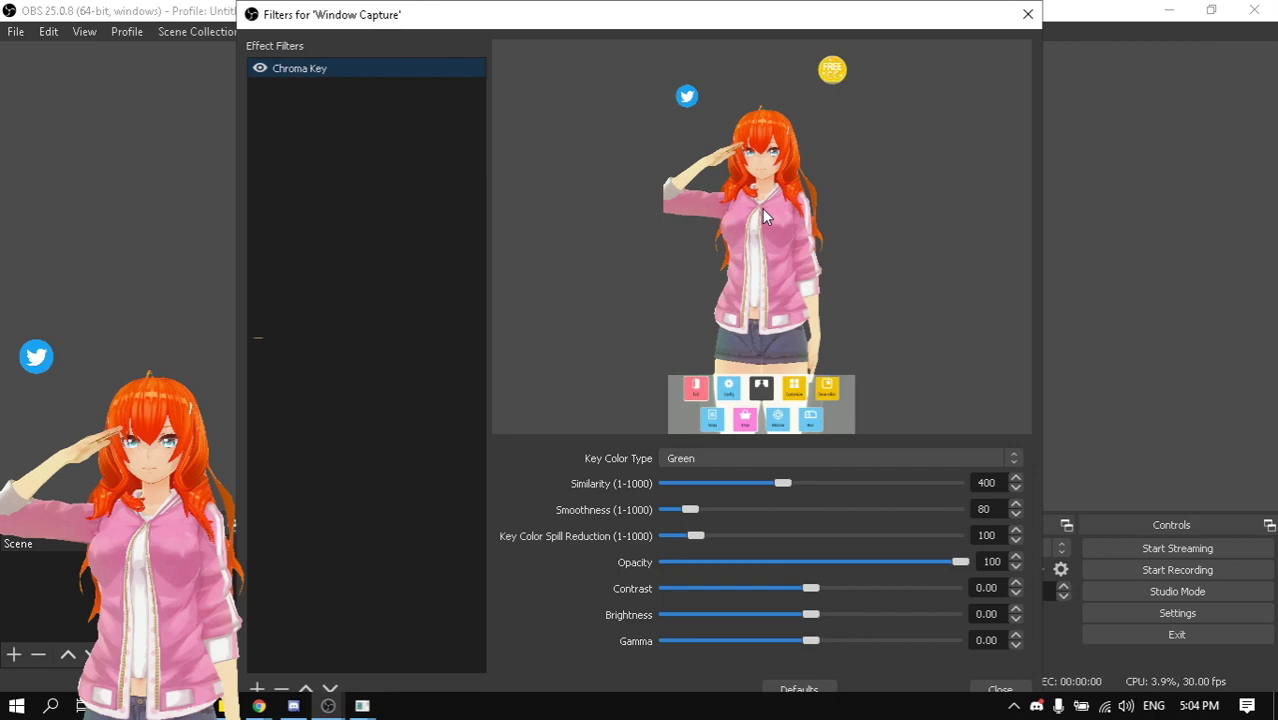
Close the filter settings, then enlarge the avatar capture to the canvas top and reposition it.
{"action": "left_click", "coordinate": [999, 689]}
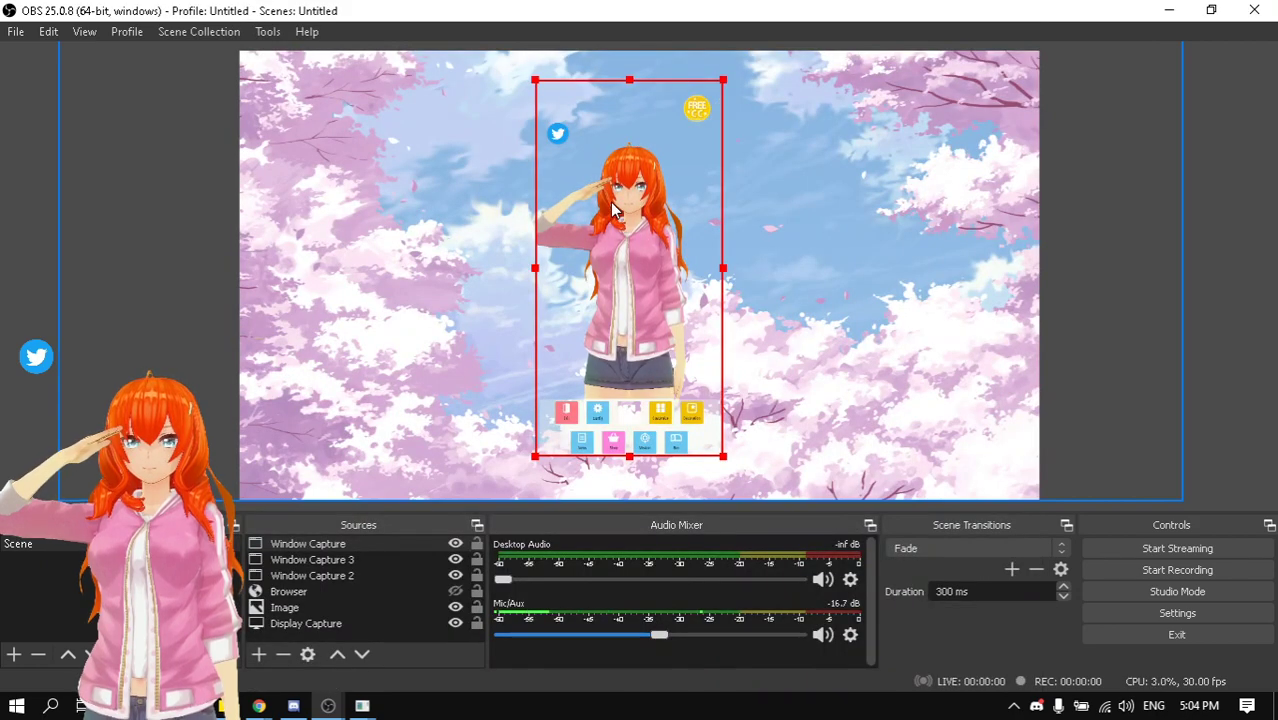
{"action": "left_click", "coordinate": [727, 82]}
{"action": "left_click", "coordinate": [655, 145]}
{"action": "left_click_drag", "start_coordinate": [723, 80], "coordinate": [763, 42]}
{"action": "left_click_drag", "start_coordinate": [697, 117], "coordinate": [600, 280]}
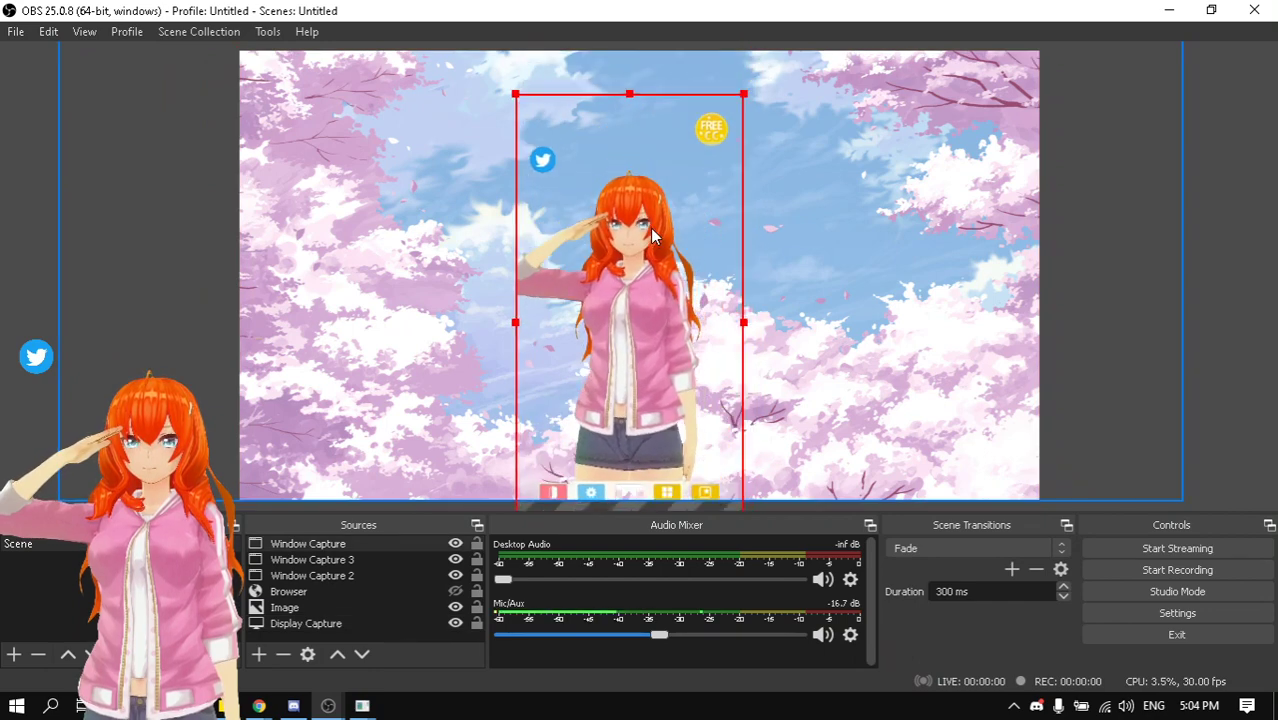
{"action": "mouse_move", "coordinate": [759, 106]}
{"action": "left_mouse_down"}
{"action": "mouse_move", "coordinate": [783, 211]}
{"action": "mouse_move", "coordinate": [788, 172]}
{"action": "left_mouse_up"}
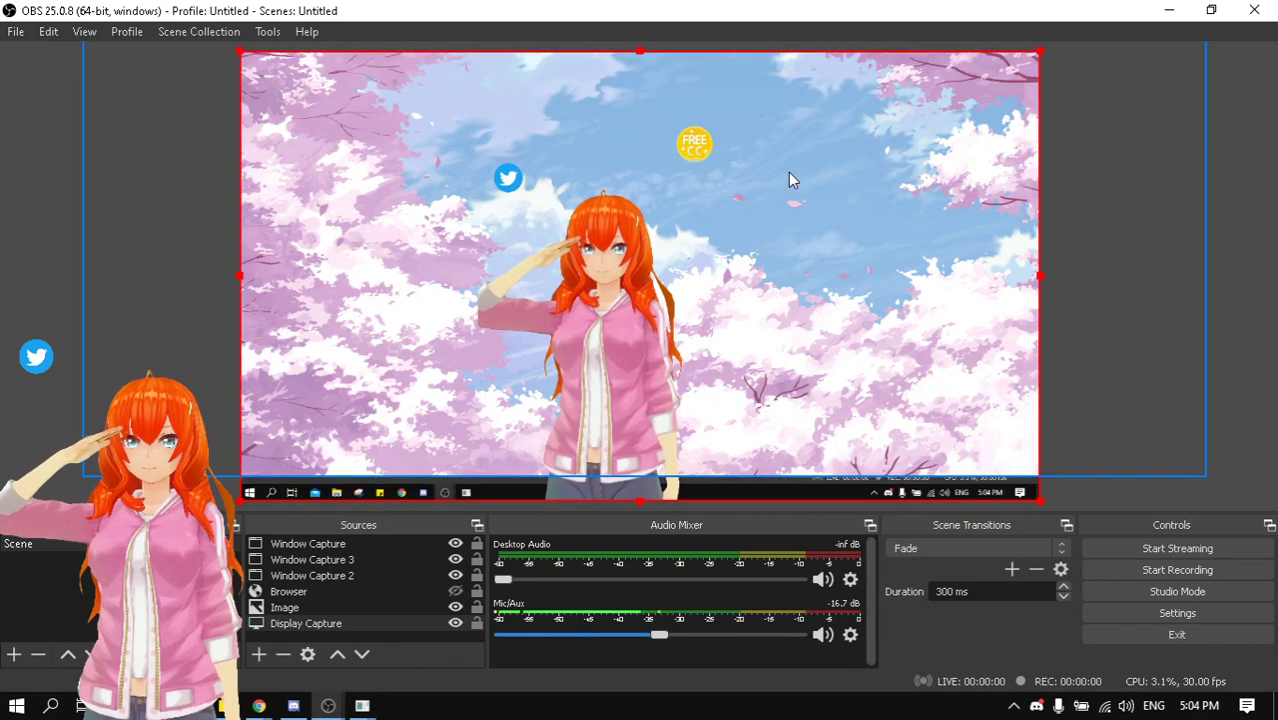
Select the background image and display capture in the preview, ending with the avatar capture selected.
{"action": "left_click", "coordinate": [643, 323]}
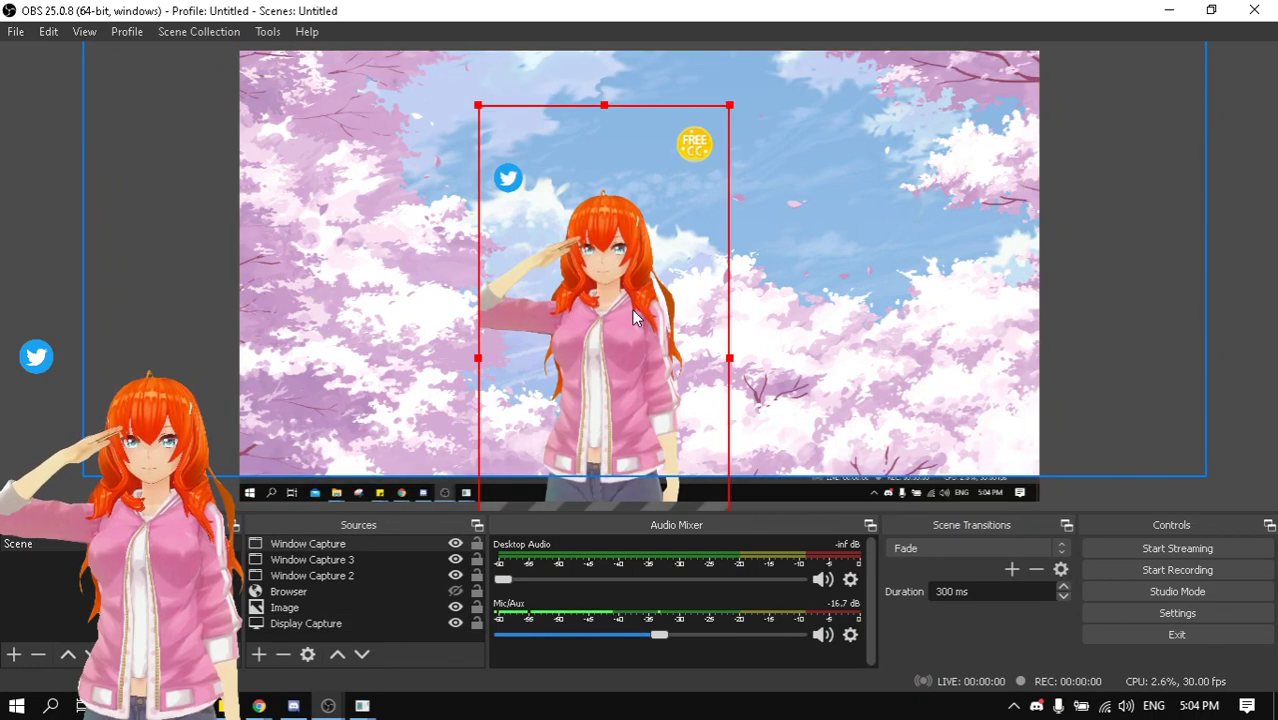
{"action": "left_click", "coordinate": [915, 320]}
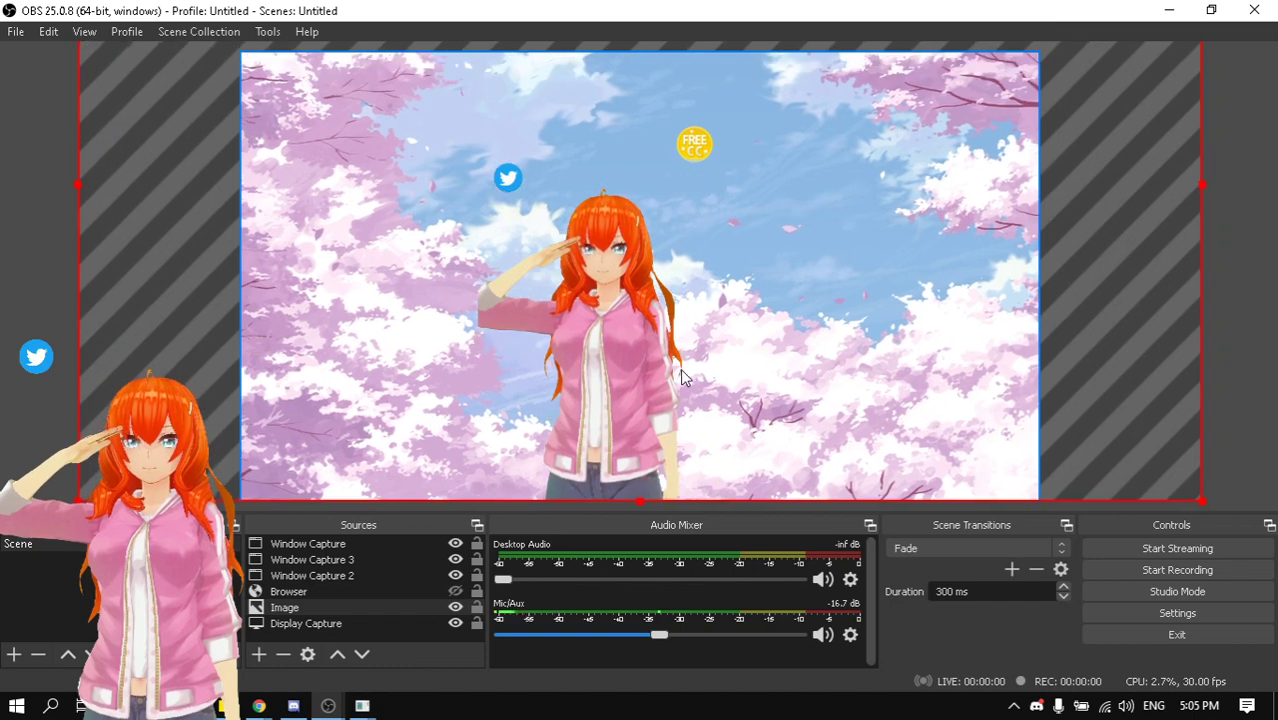
{"action": "left_click", "coordinate": [603, 370]}
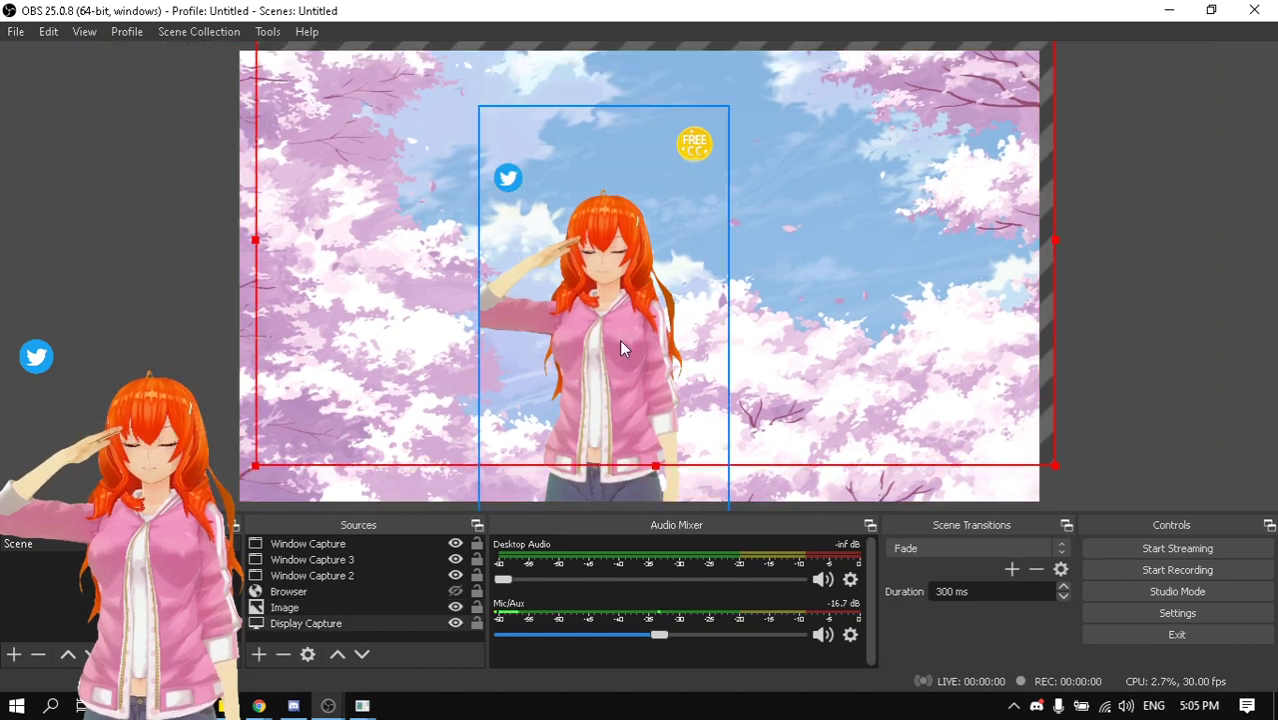
{"action": "left_click", "coordinate": [656, 279]}
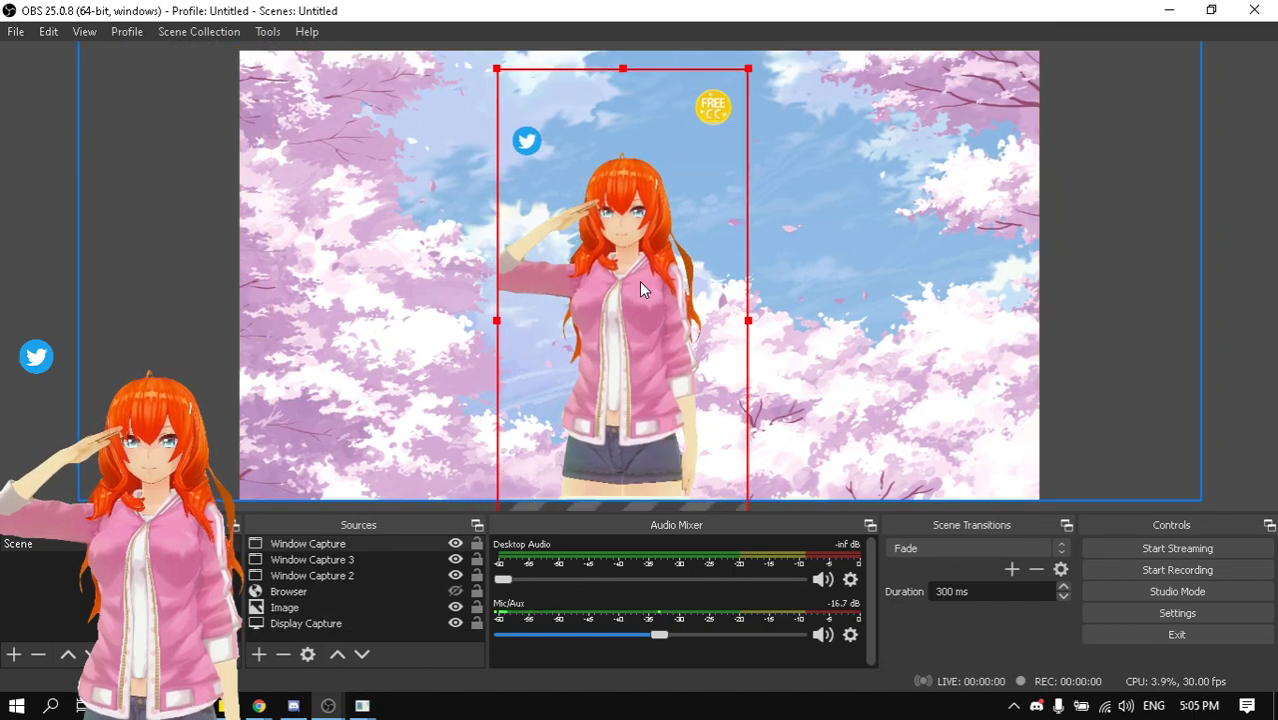
{"action": "left_click", "coordinate": [644, 250]}
{"action": "right_click", "coordinate": [644, 250]}
{"action": "left_click", "coordinate": [615, 261]}
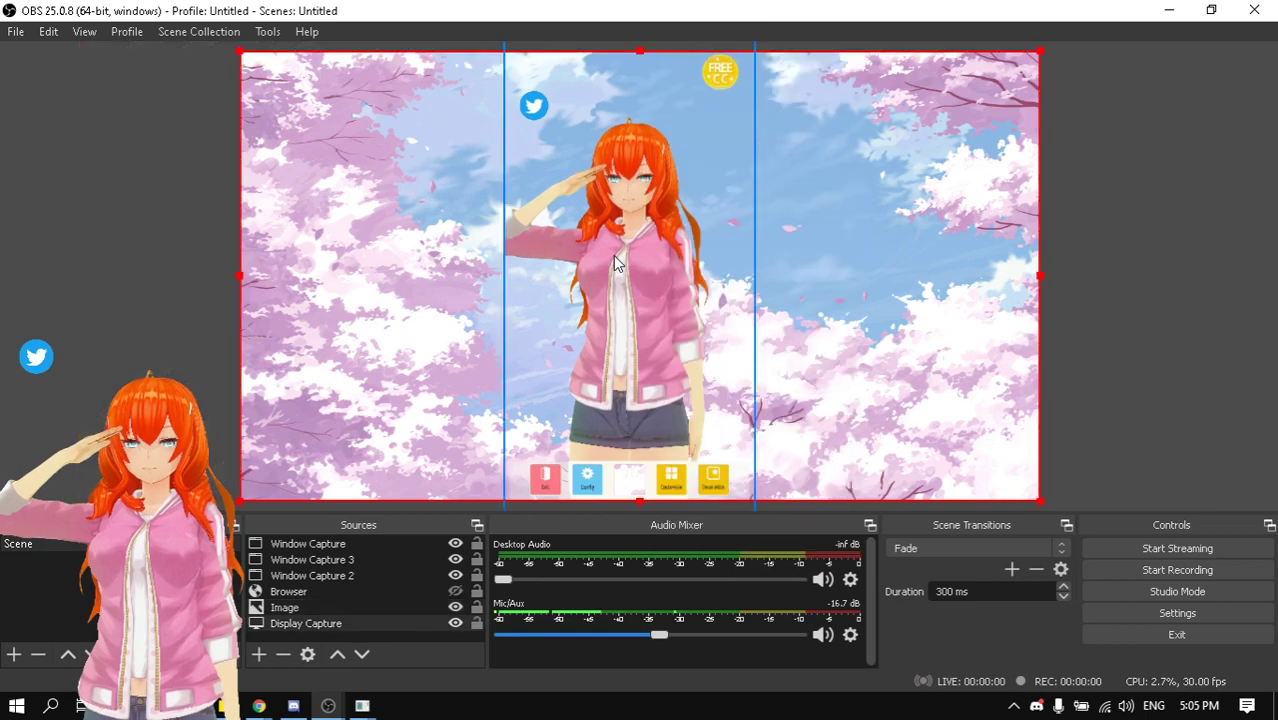
{"action": "right_click", "coordinate": [612, 260]}
{"action": "left_click", "coordinate": [631, 297]}
{"action": "left_click", "coordinate": [631, 297]}
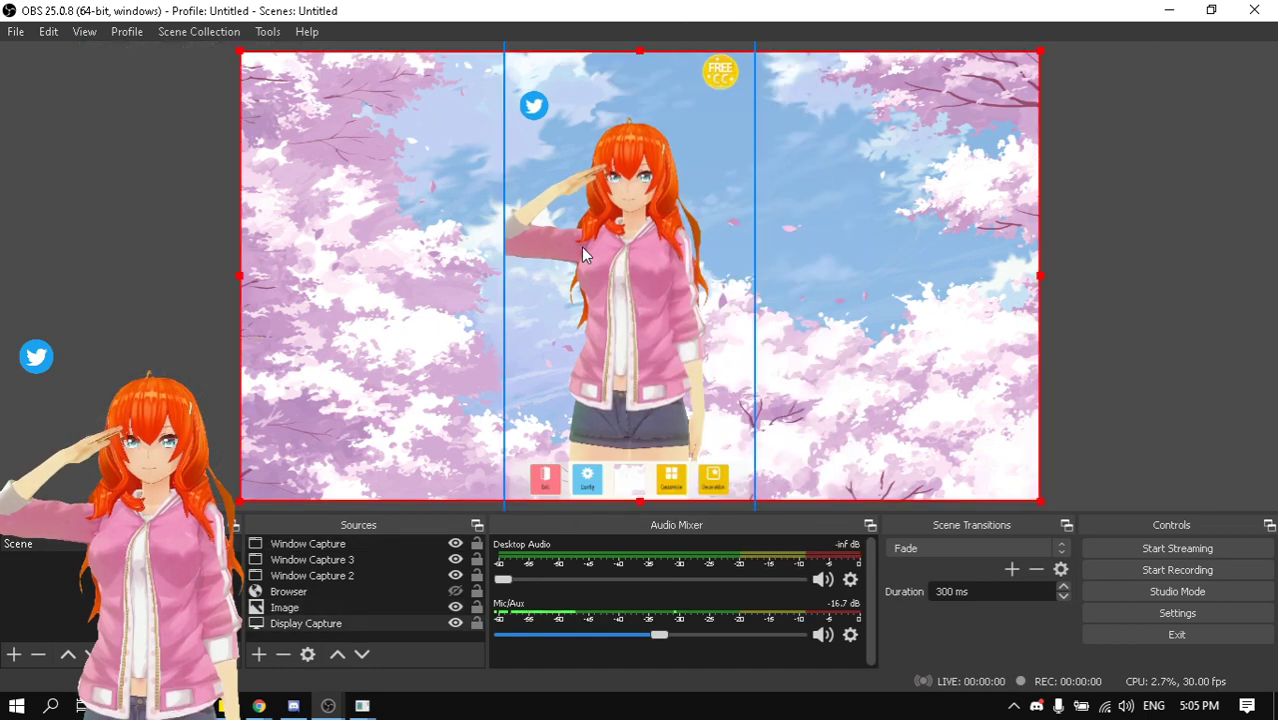
Open Edit Transform for the avatar capture and move the dialog to the right.
{"action": "right_click", "coordinate": [586, 262]}
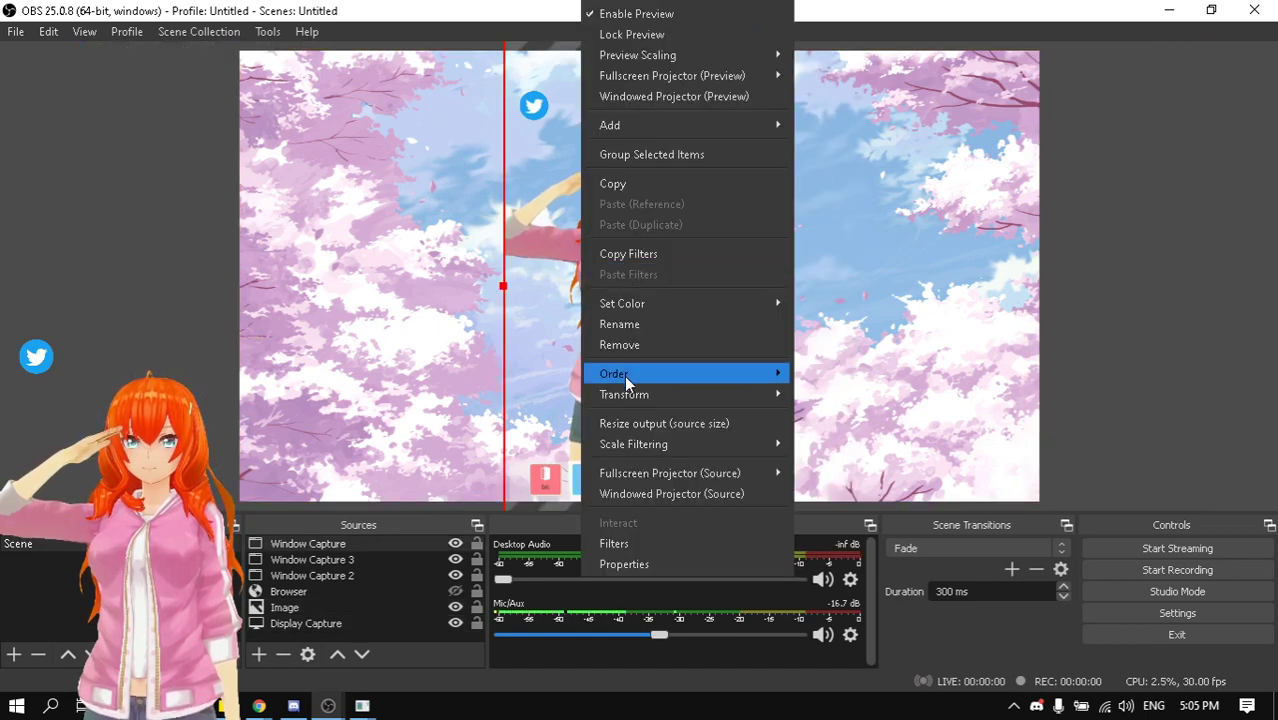
{"action": "mouse_move", "coordinate": [624, 394]}
{"action": "left_click", "coordinate": [827, 398]}
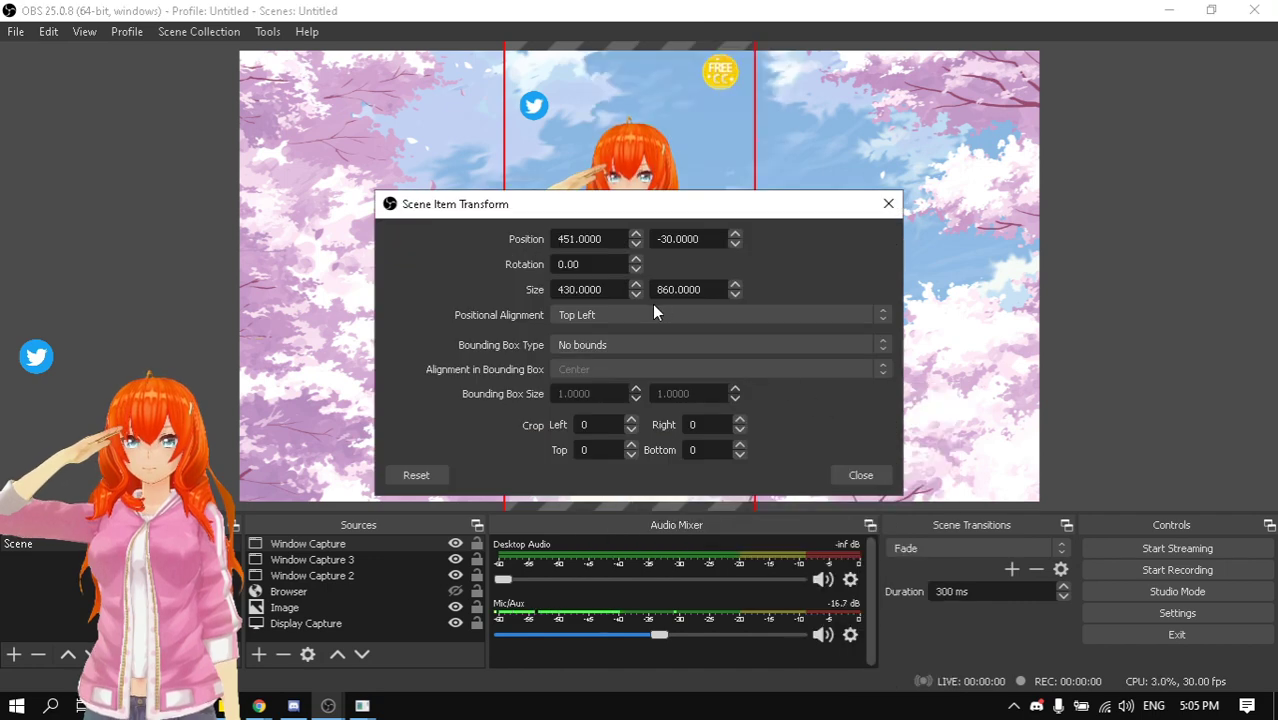
{"action": "mouse_move", "coordinate": [636, 214]}
{"action": "left_mouse_down"}
{"action": "mouse_move", "coordinate": [975, 210]}
{"action": "mouse_move", "coordinate": [1002, 189]}
{"action": "left_mouse_up"}
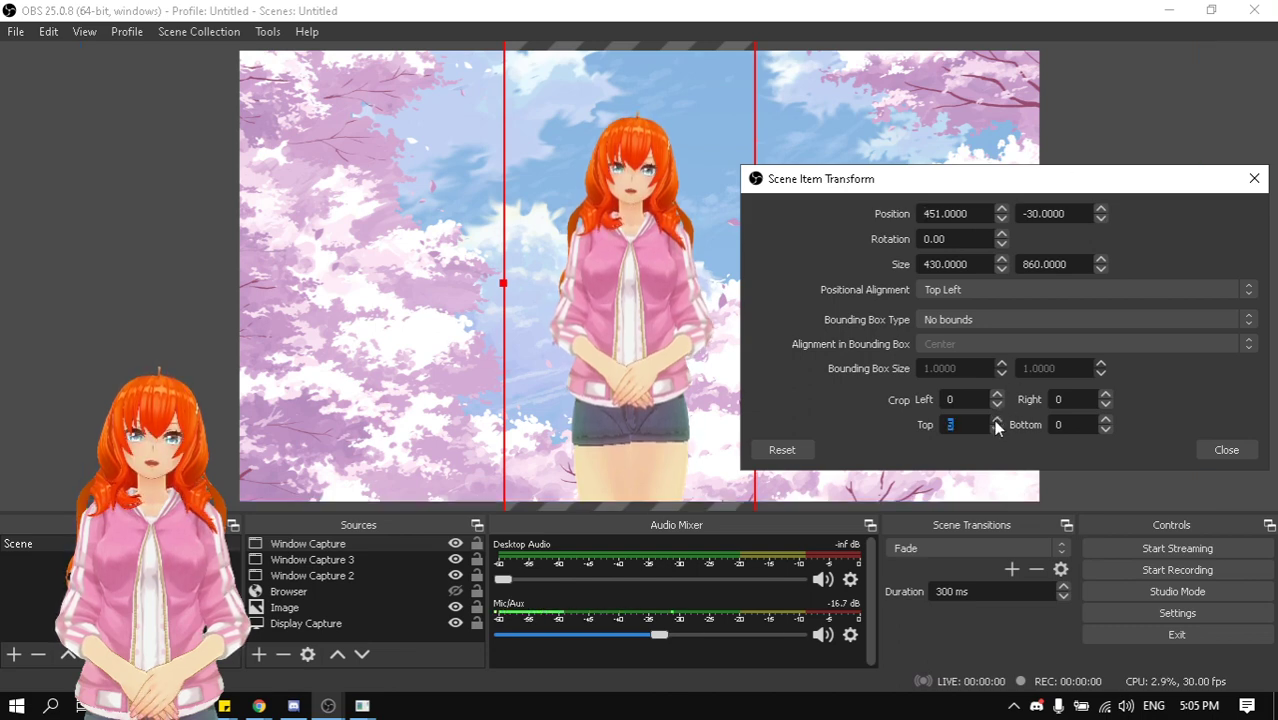
Raise the avatar capture's Crop Top value toward 66.
{"action": "left_click", "coordinate": [997, 427]}
{"action": "left_click", "coordinate": [997, 420]}
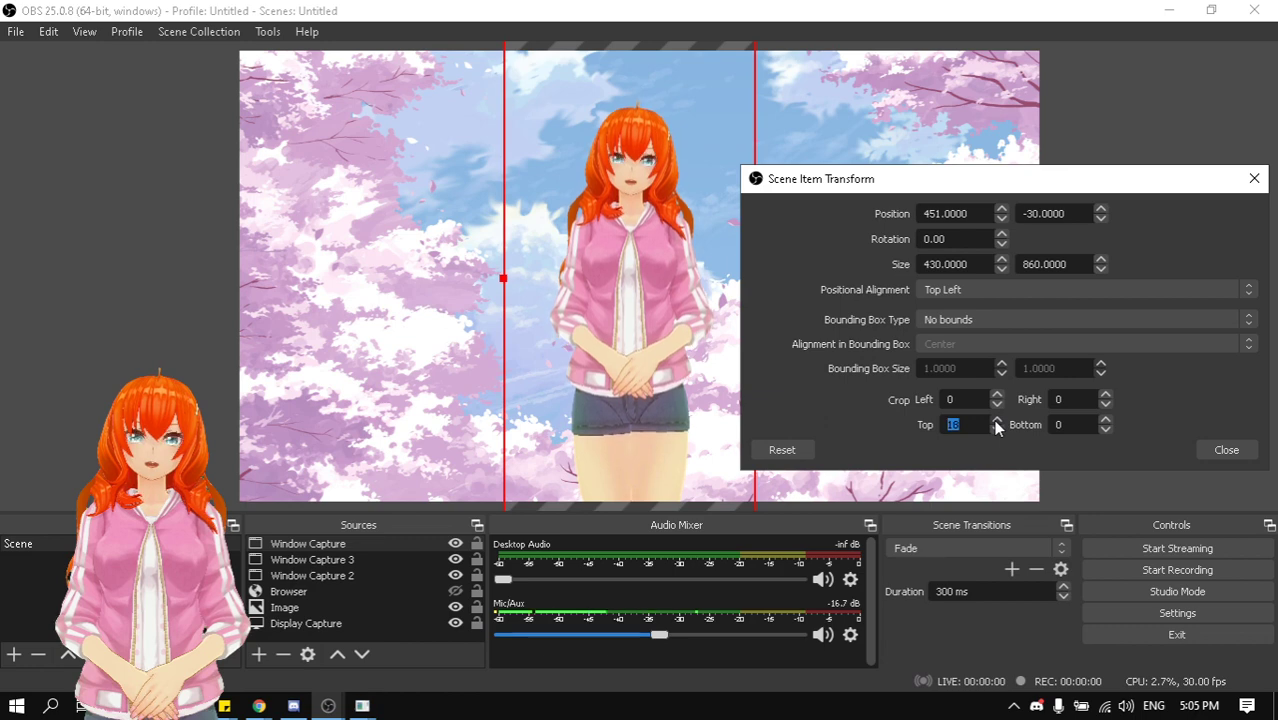
{"action": "left_click", "coordinate": [997, 420]}
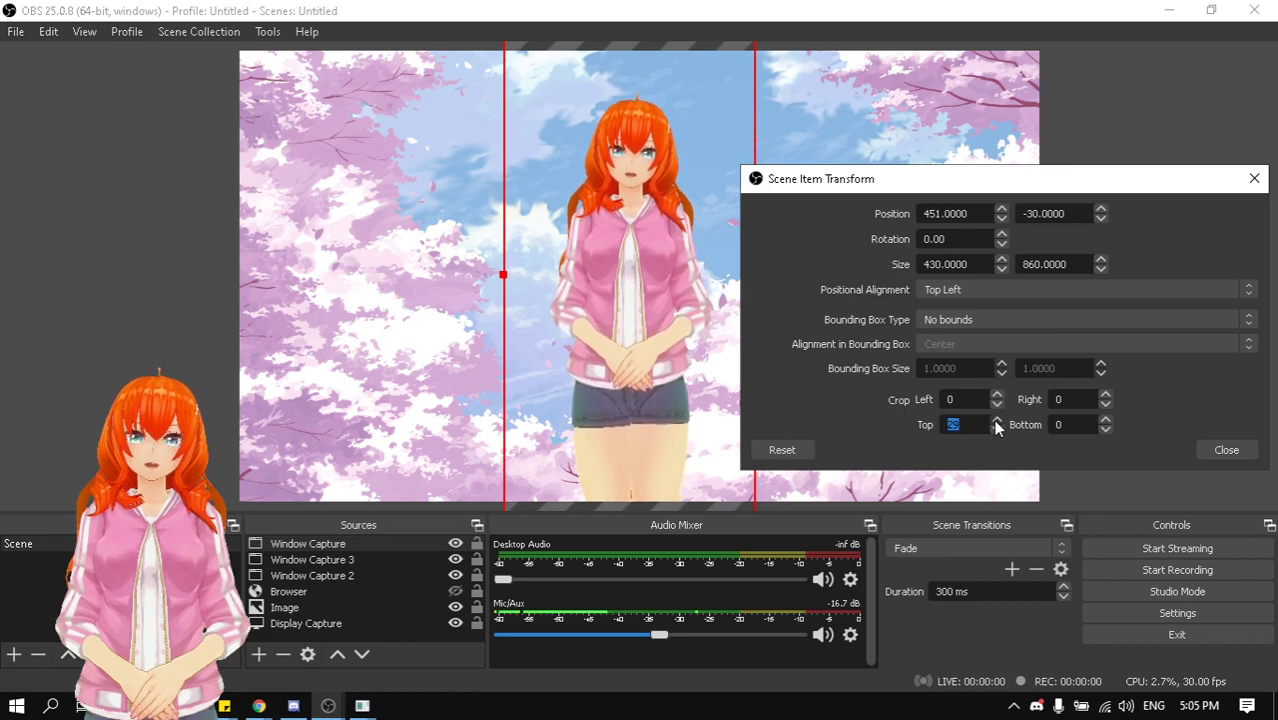
{"action": "left_click", "coordinate": [997, 420]}
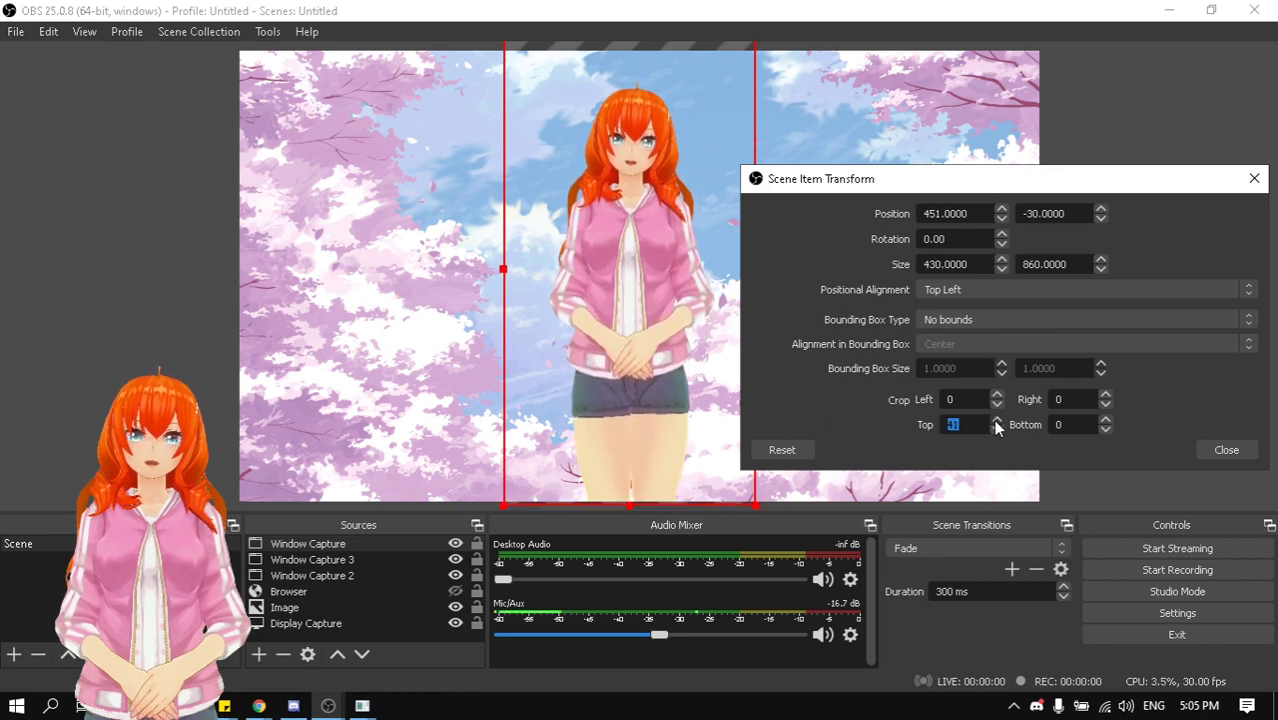
{"action": "left_click", "coordinate": [997, 420]}
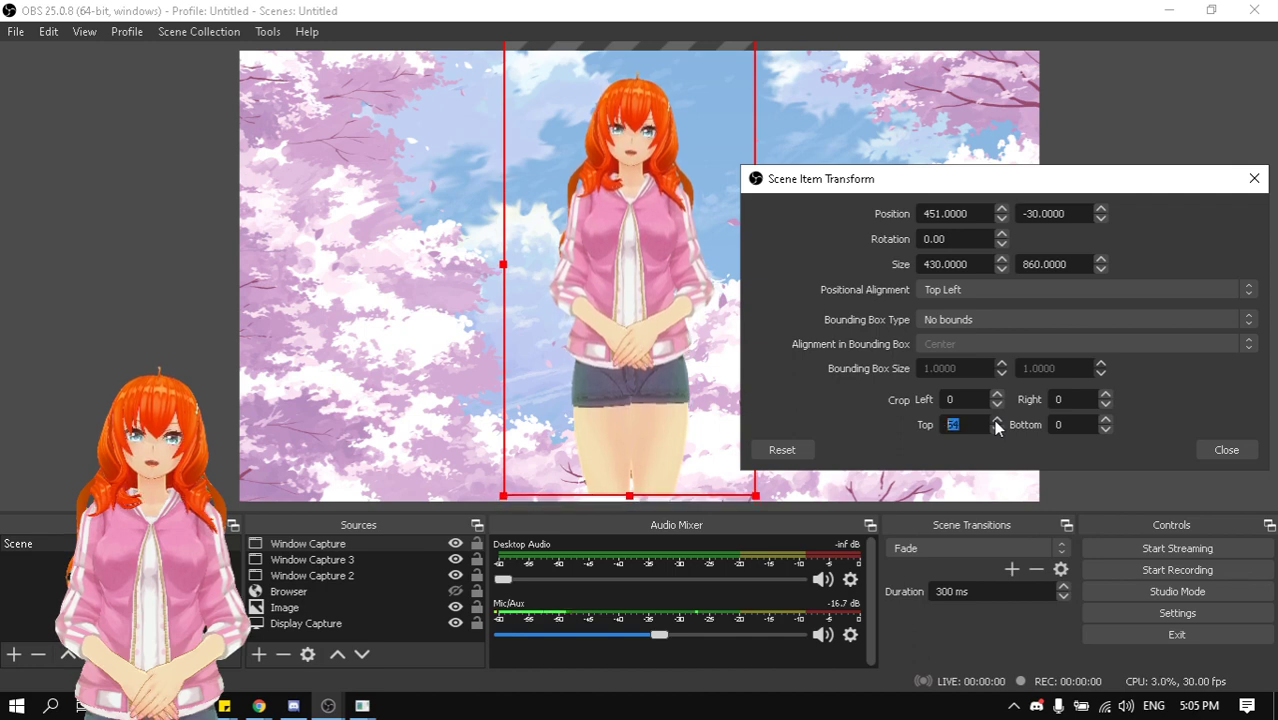
{"action": "left_click", "coordinate": [997, 420]}
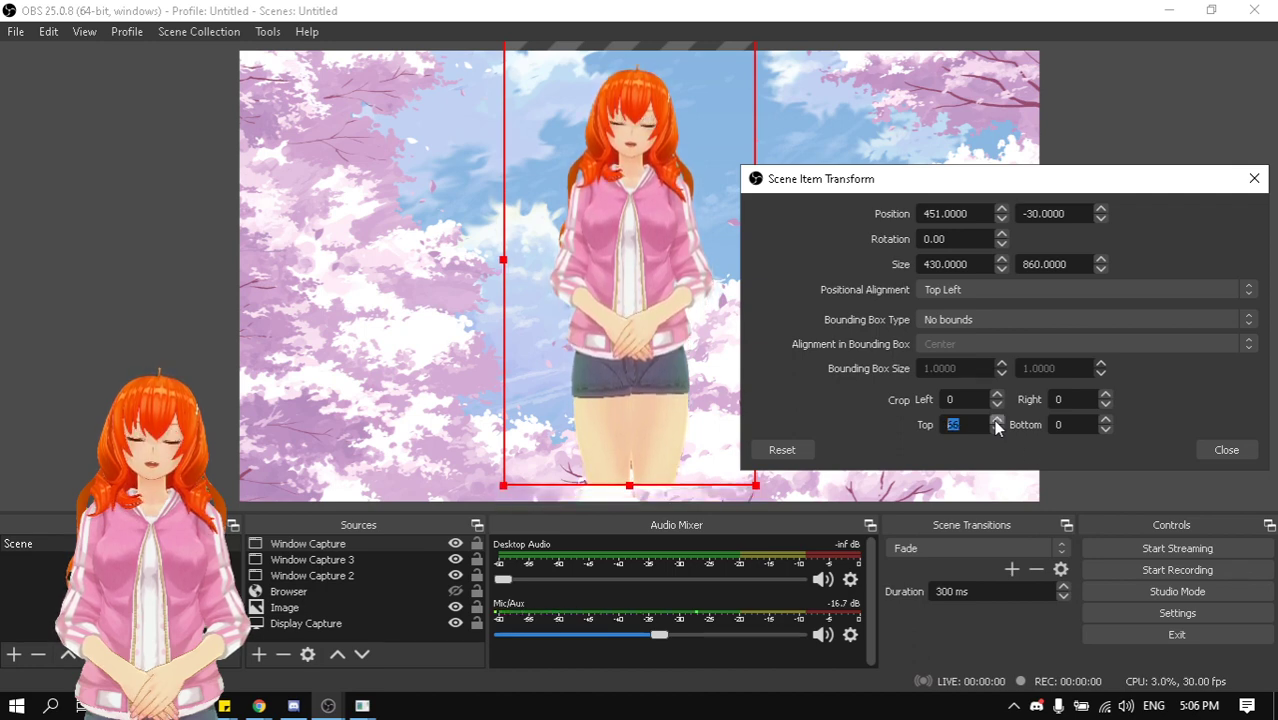
Raise Crop Bottom to about 235 so only the avatar's head and upper chest remain.
{"action": "left_click", "coordinate": [1105, 420]}
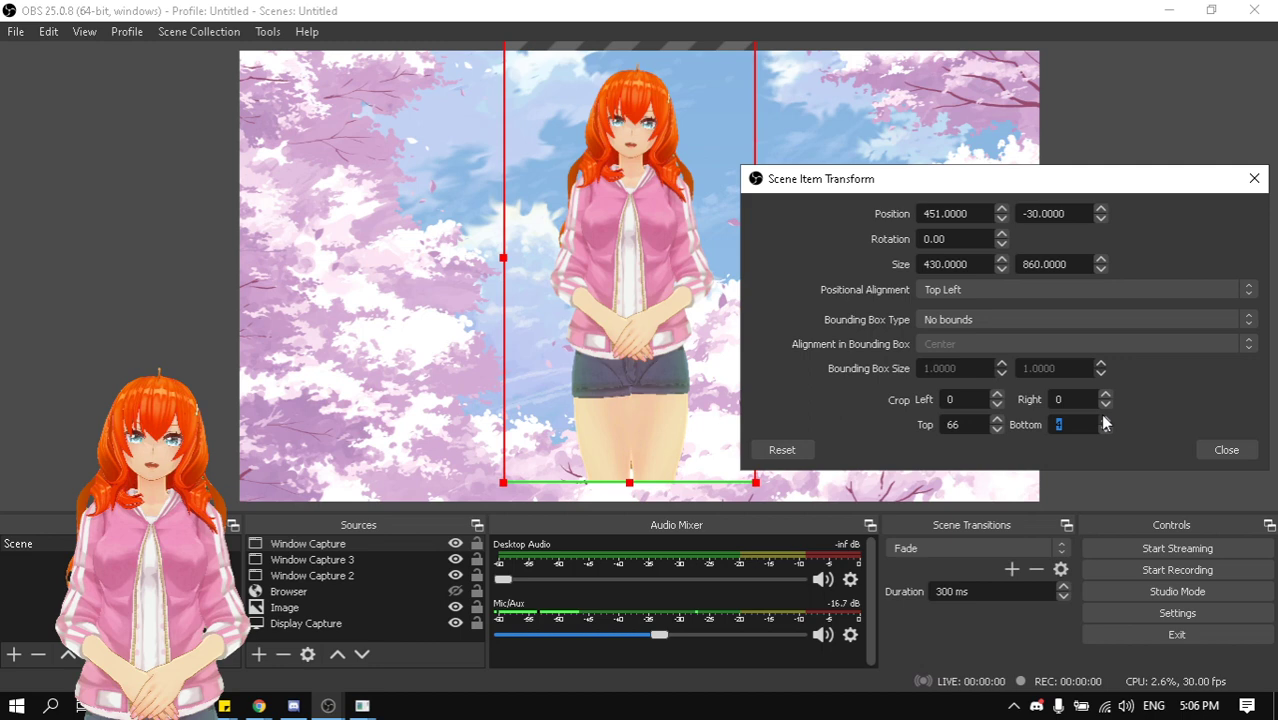
{"action": "left_click", "coordinate": [1104, 420]}
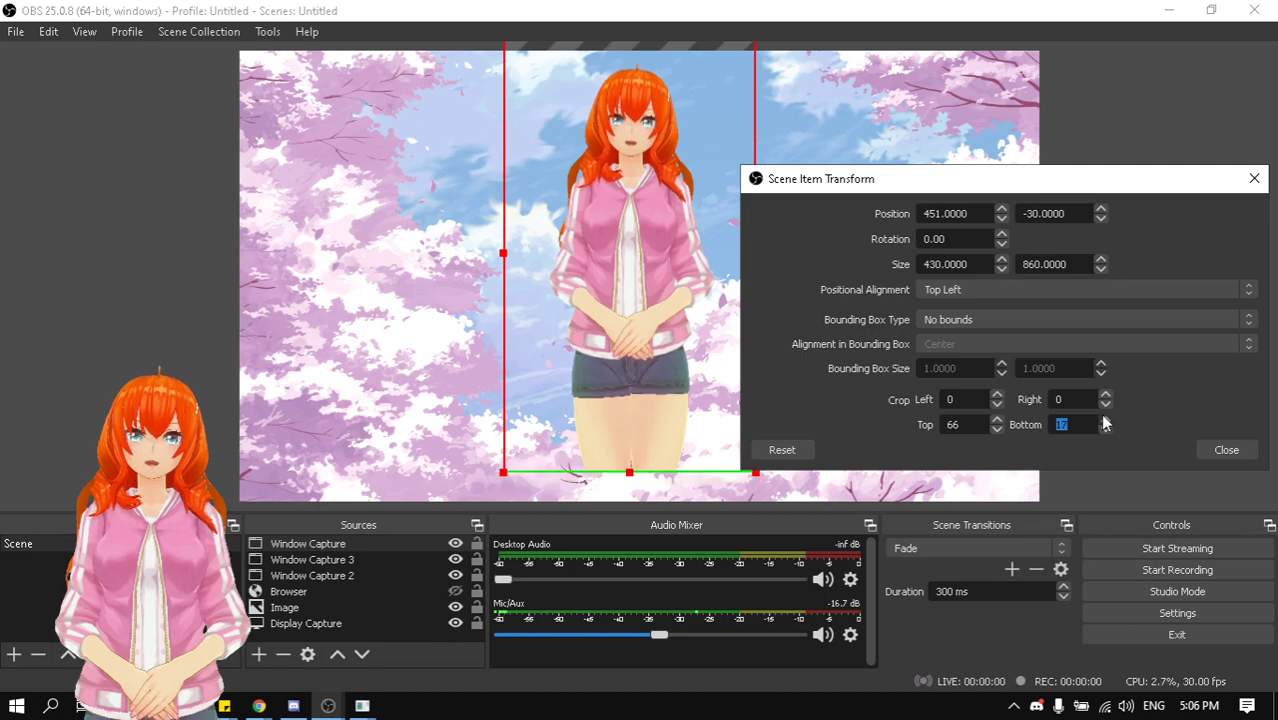
{"action": "left_click", "coordinate": [1105, 420]}
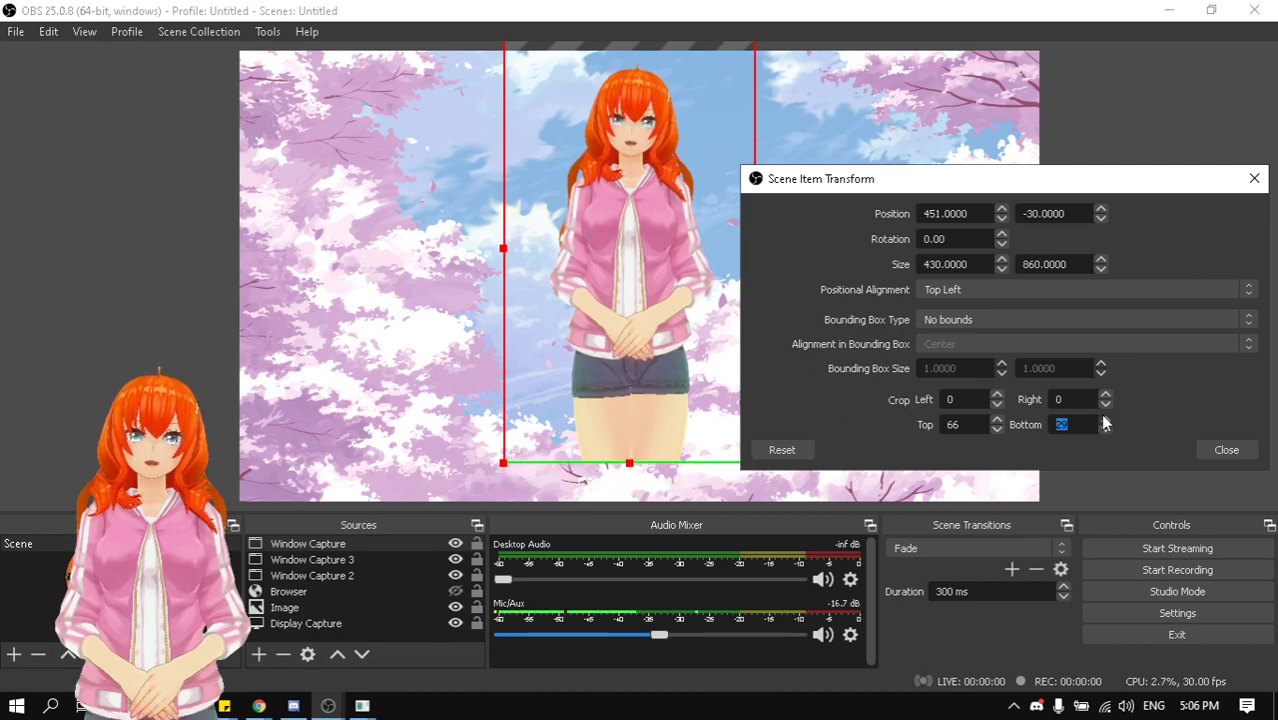
{"action": "left_click", "coordinate": [1105, 421]}
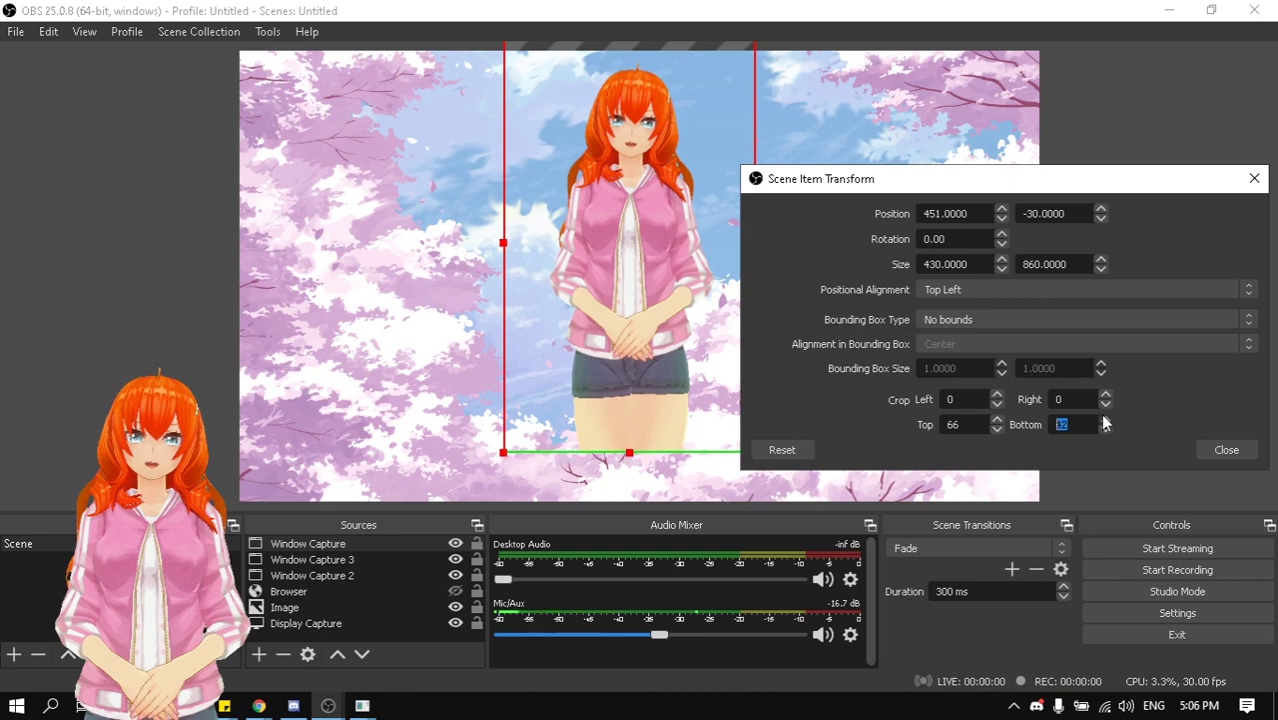
{"action": "left_click", "coordinate": [1105, 420]}
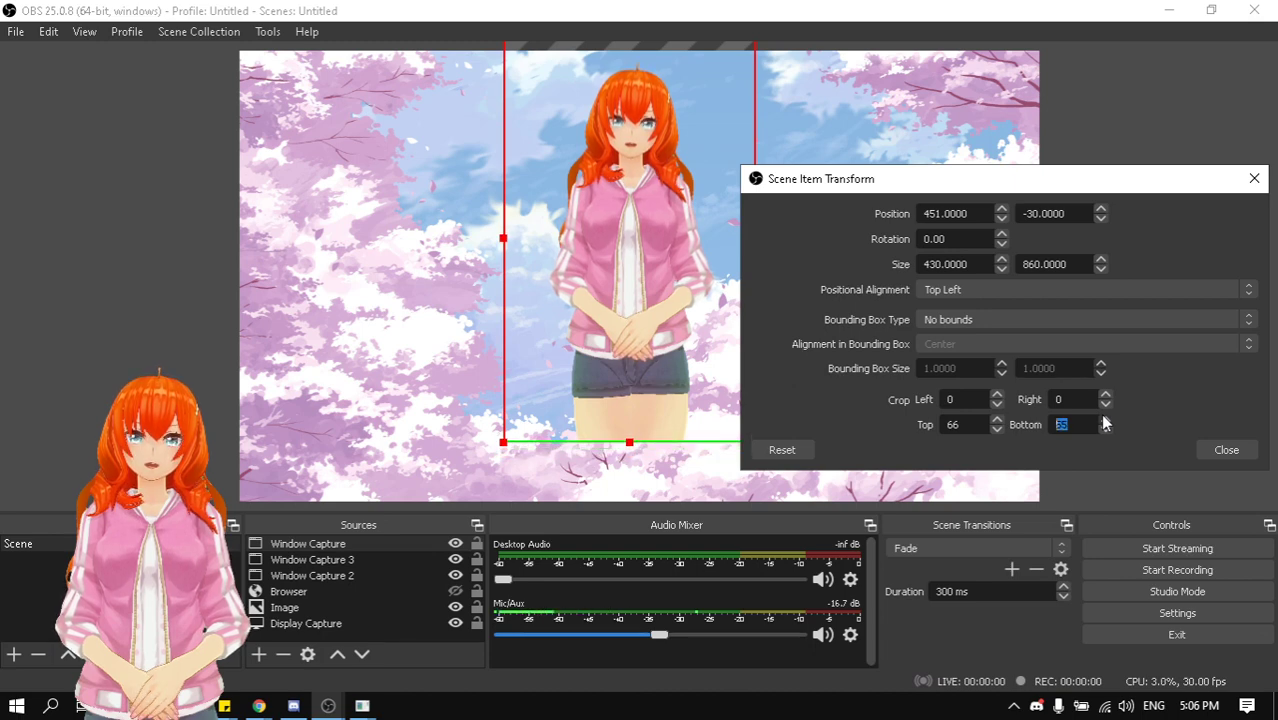
{"action": "left_click", "coordinate": [1105, 420]}
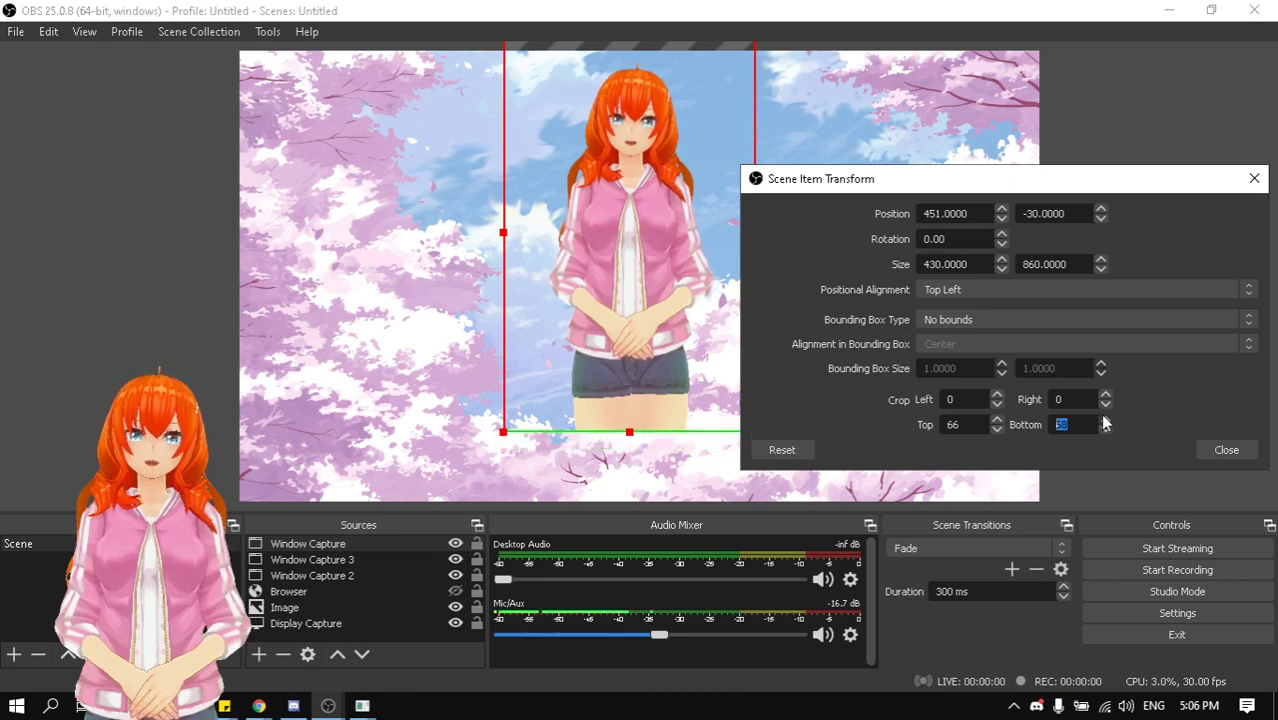
{"action": "left_click", "coordinate": [1105, 421]}
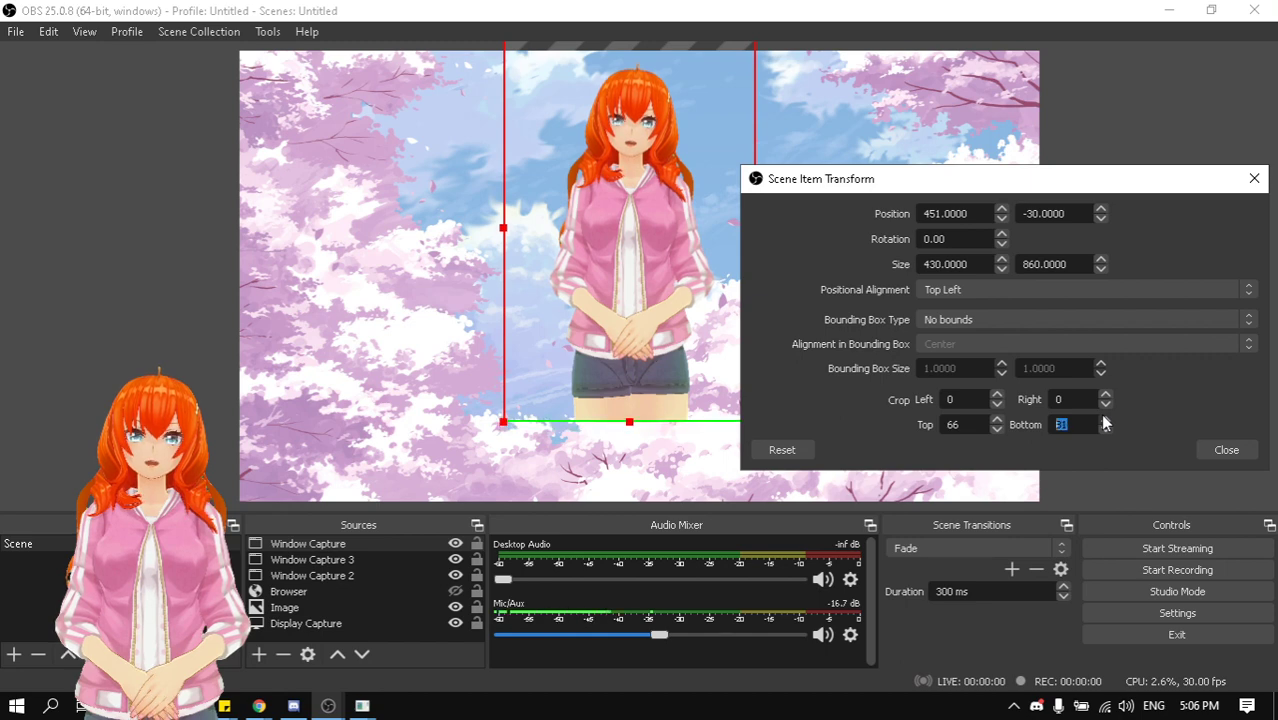
{"action": "left_click", "coordinate": [1105, 421]}
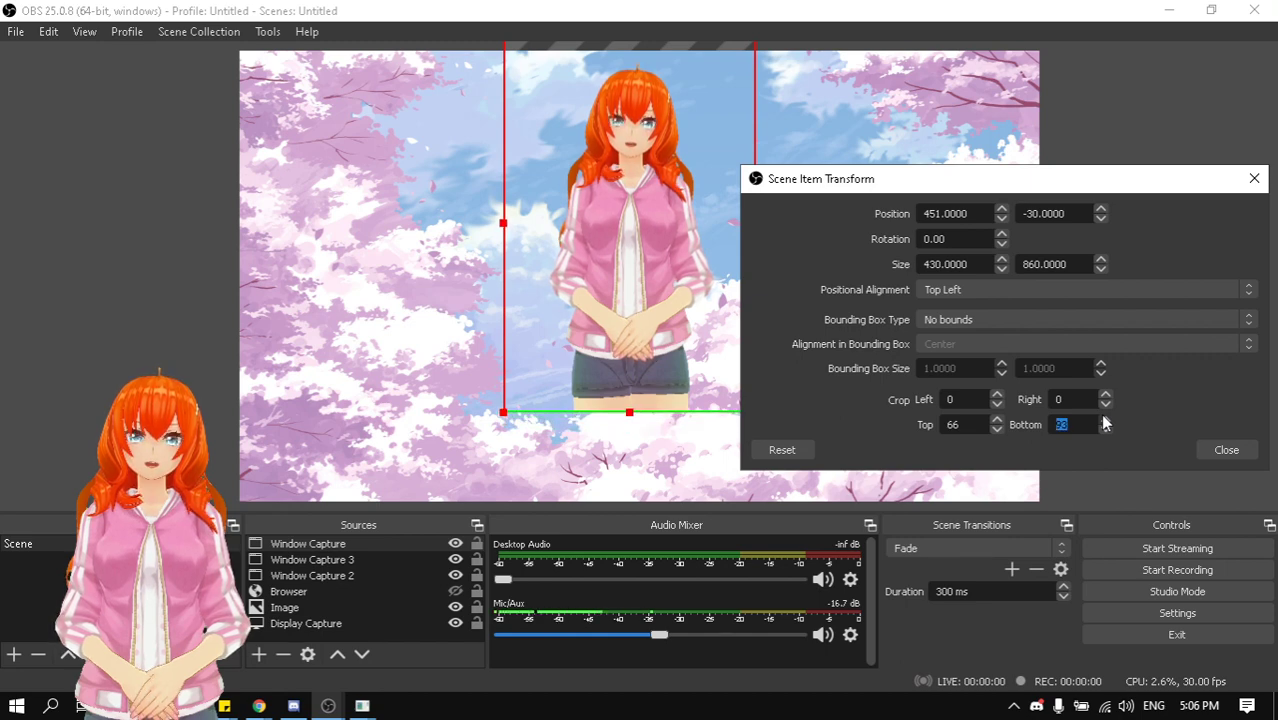
{"action": "left_click", "coordinate": [1105, 420]}
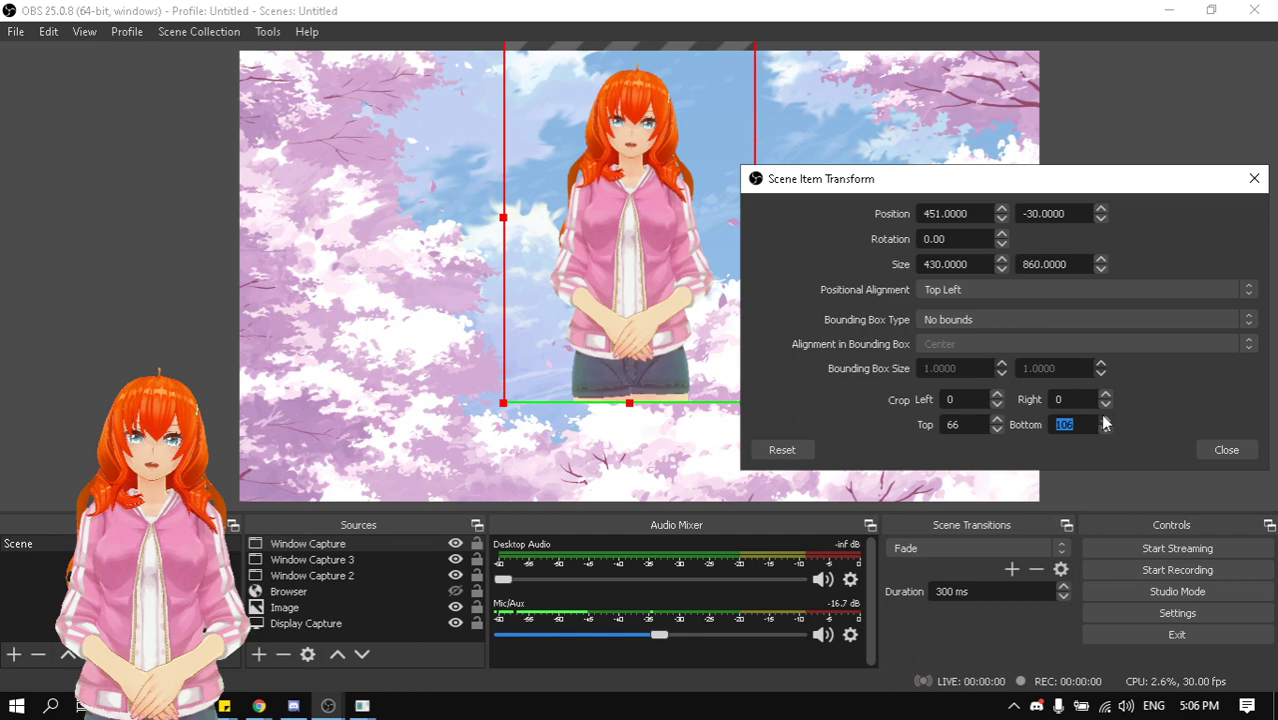
{"action": "left_click", "coordinate": [1105, 421]}
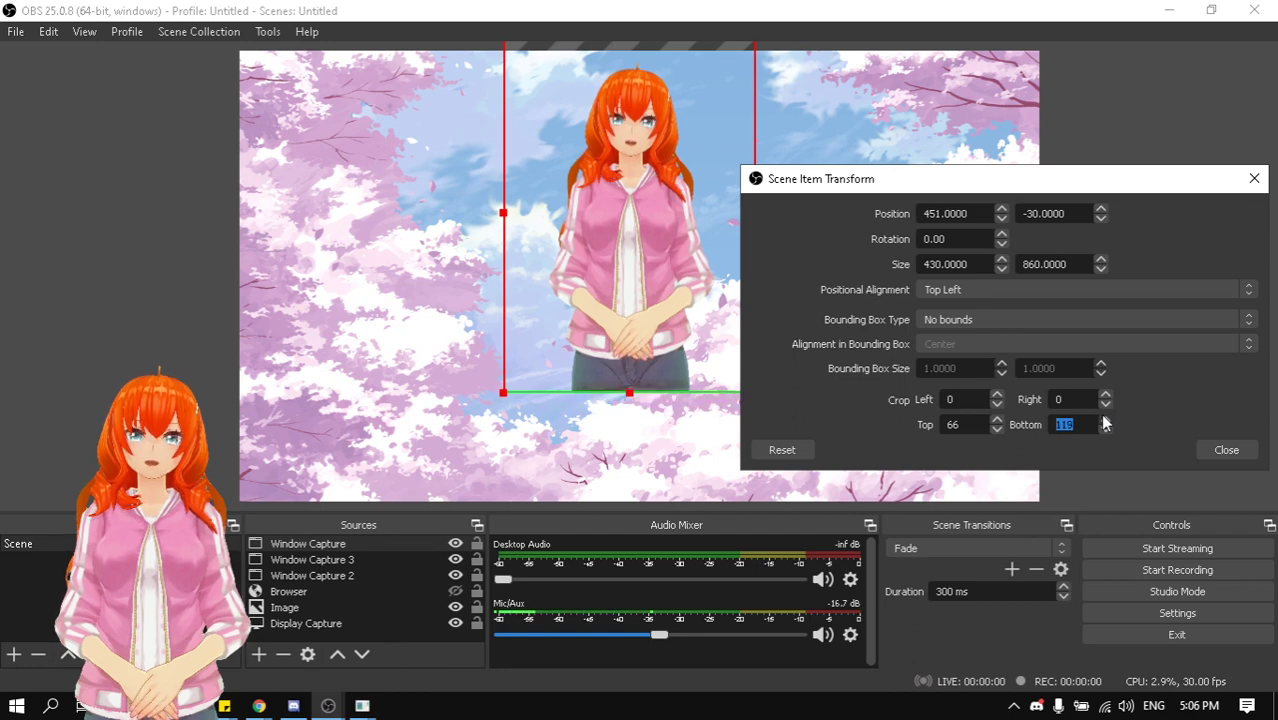
{"action": "left_click", "coordinate": [1105, 421]}
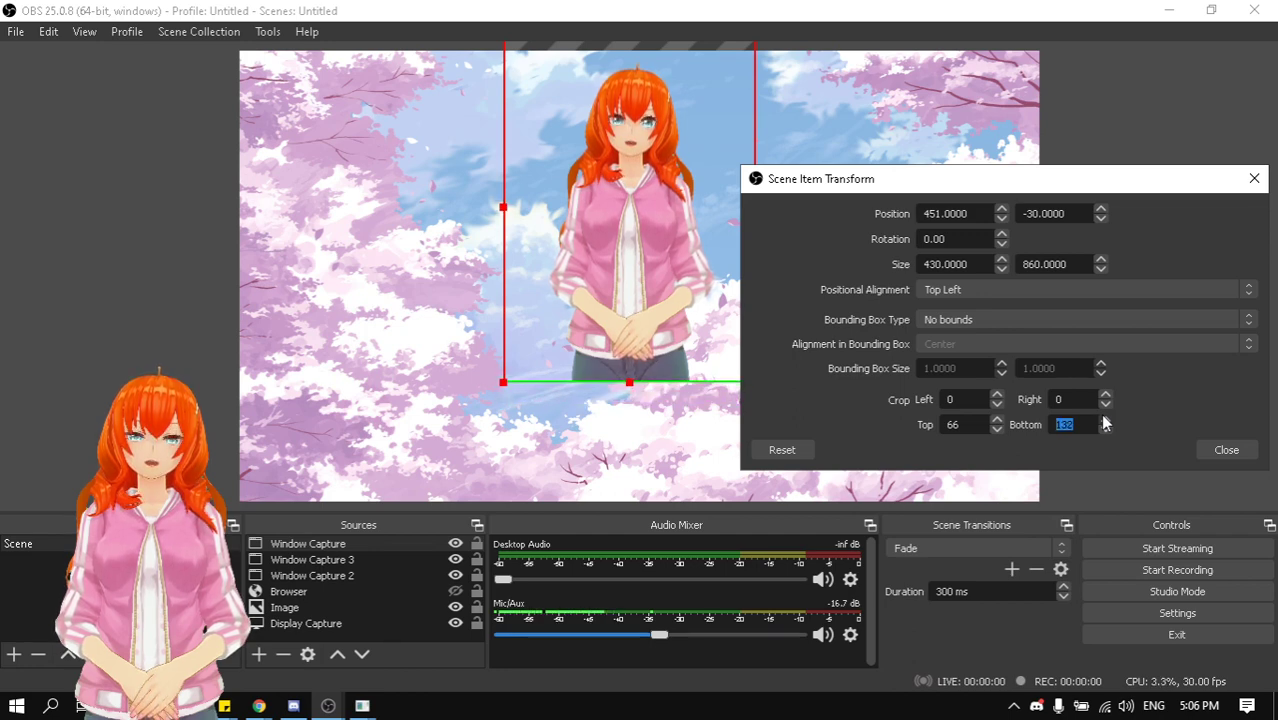
{"action": "left_click", "coordinate": [1105, 421]}
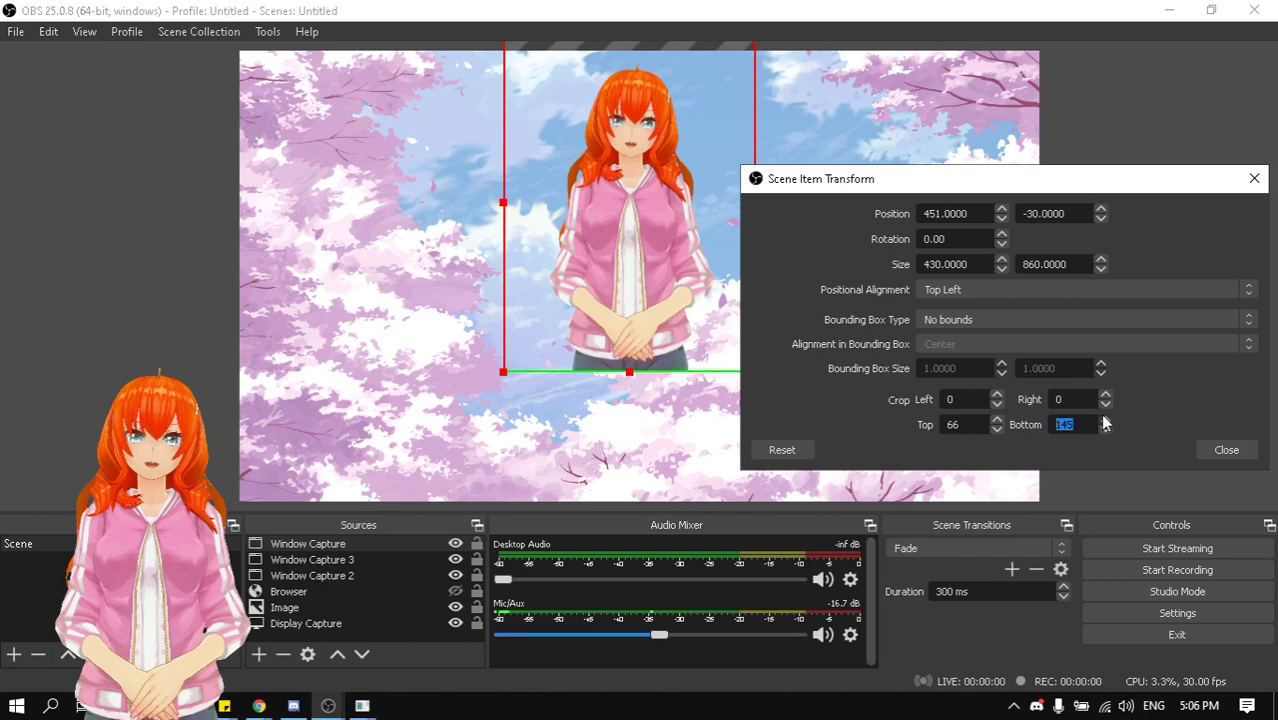
{"action": "left_click", "coordinate": [1105, 421]}
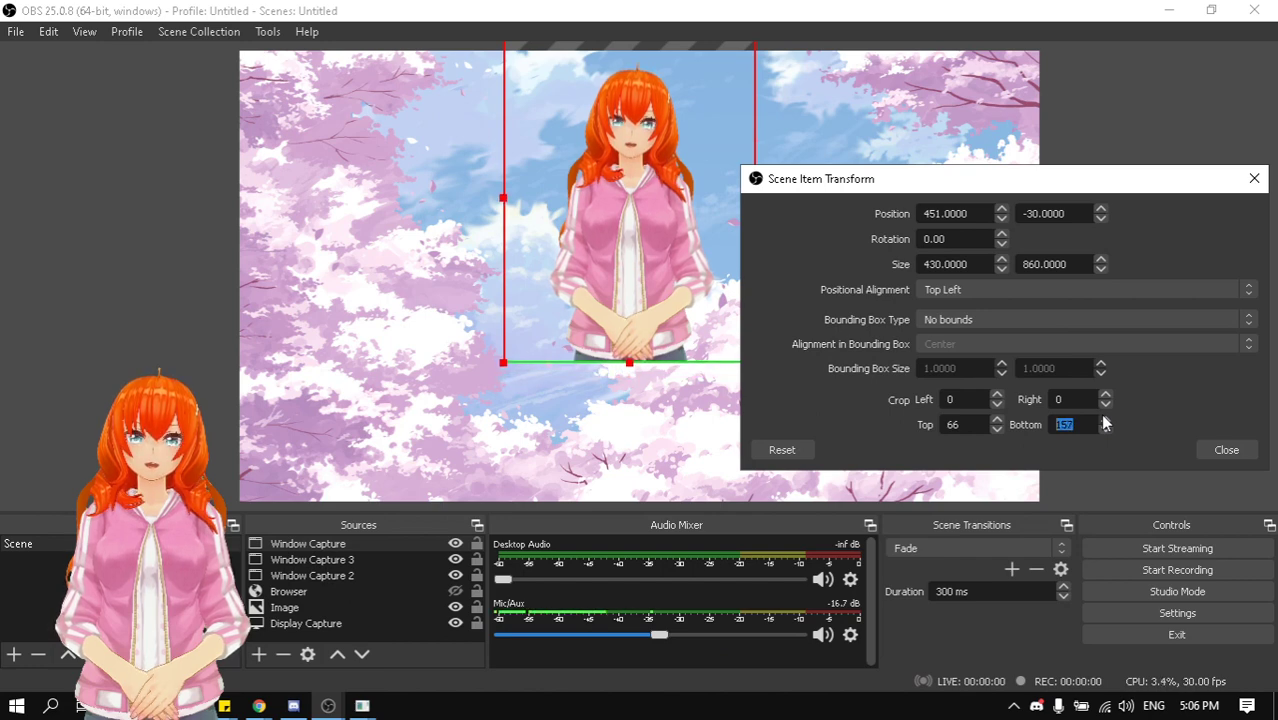
{"action": "left_click", "coordinate": [1105, 421]}
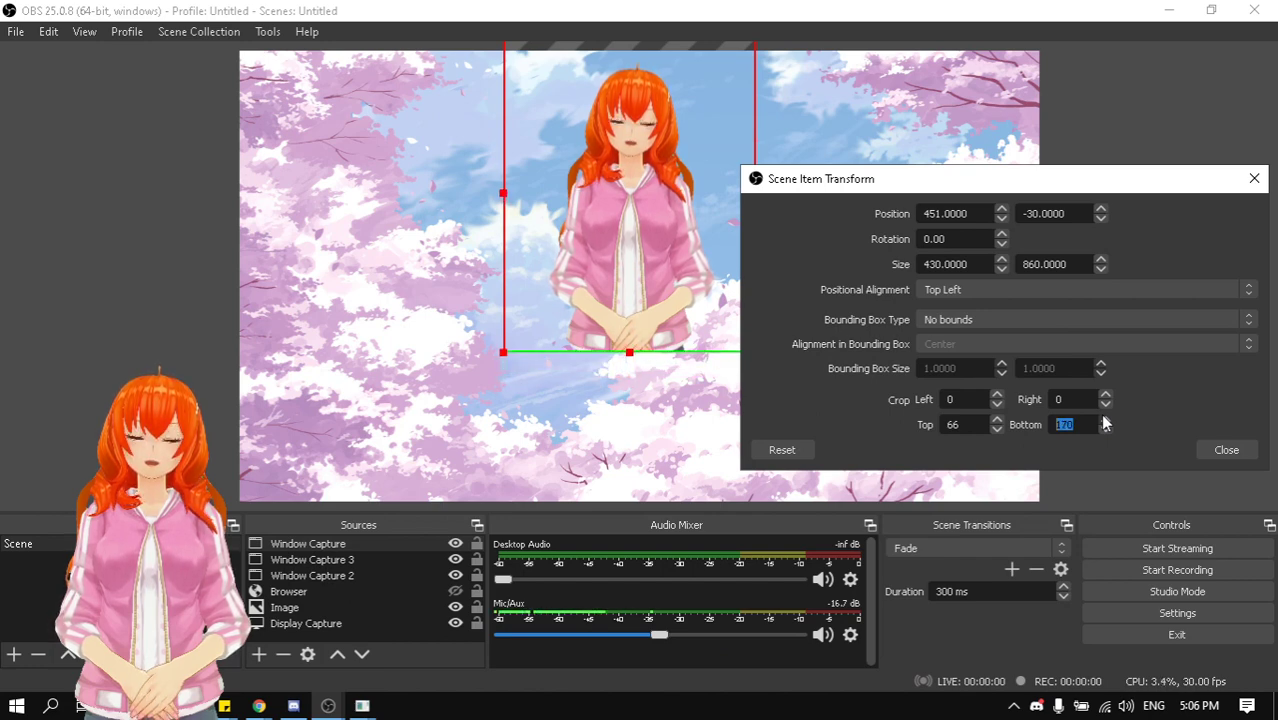
{"action": "left_click", "coordinate": [1105, 421]}
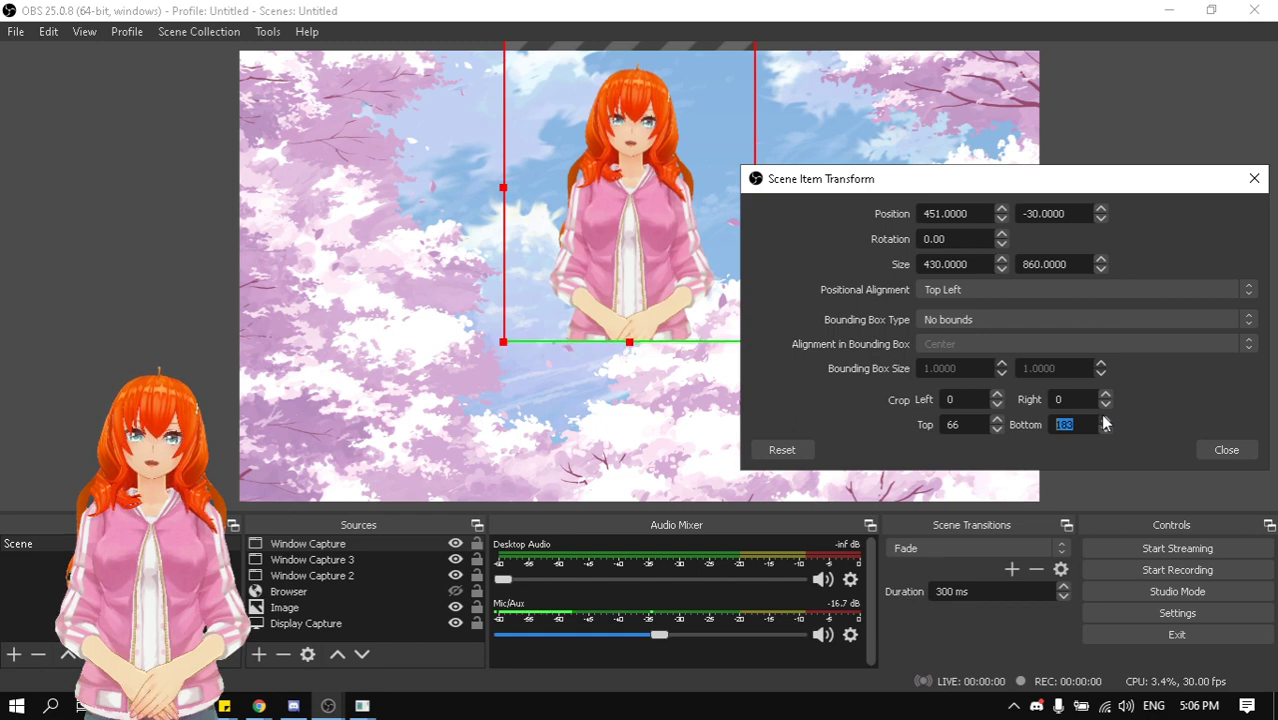
{"action": "left_click", "coordinate": [1105, 421]}
{"action": "left_click", "coordinate": [1105, 421]}
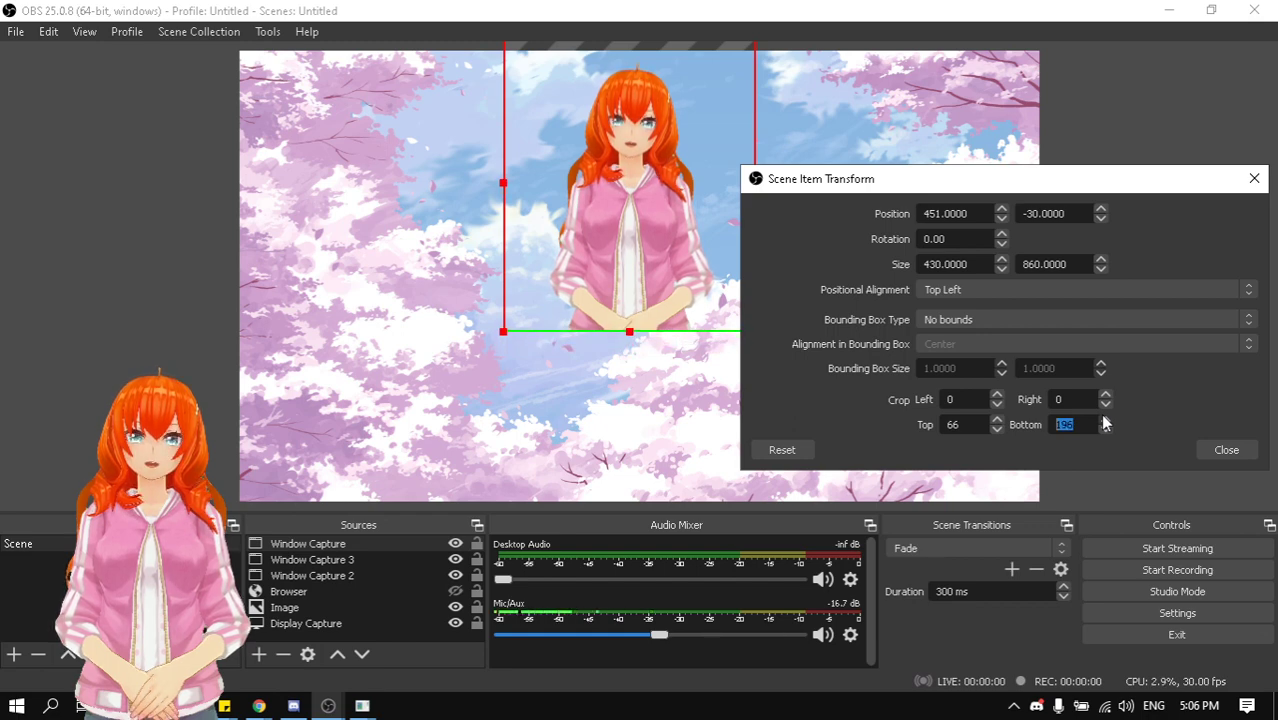
{"action": "left_click", "coordinate": [1105, 421]}
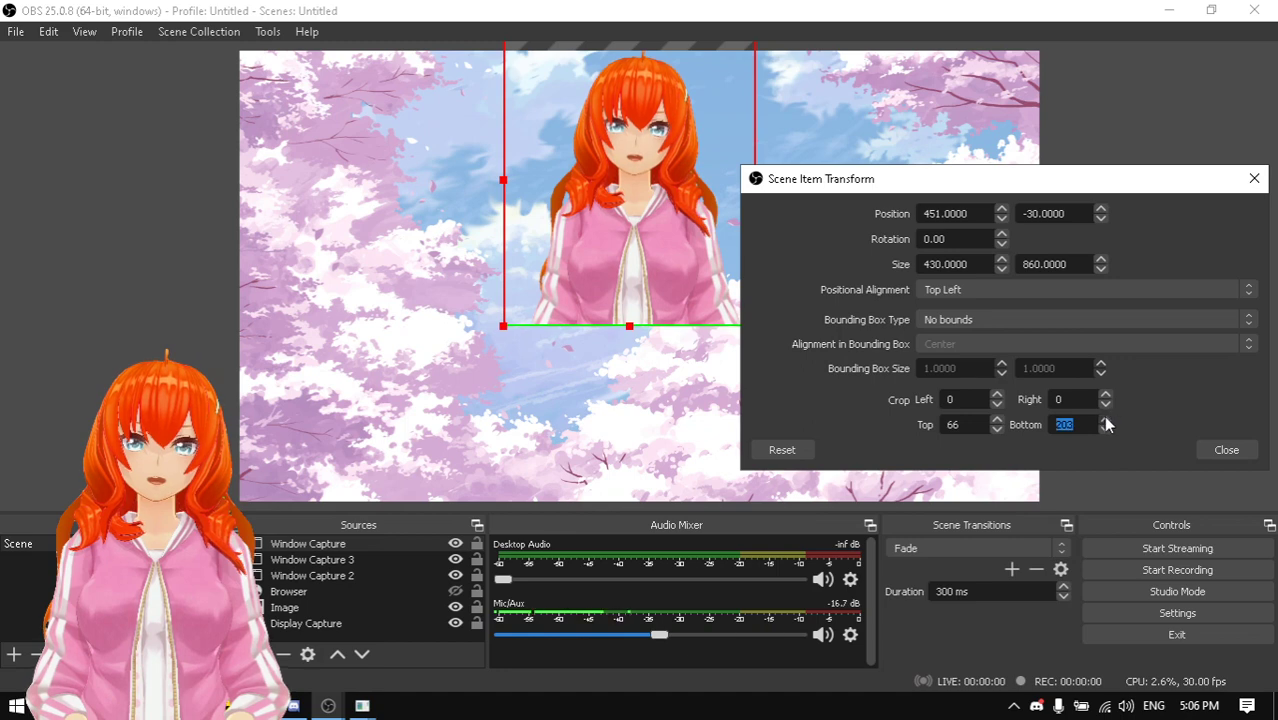
{"action": "left_click_drag", "start_coordinate": [1105, 419], "coordinate": [1105, 424]}
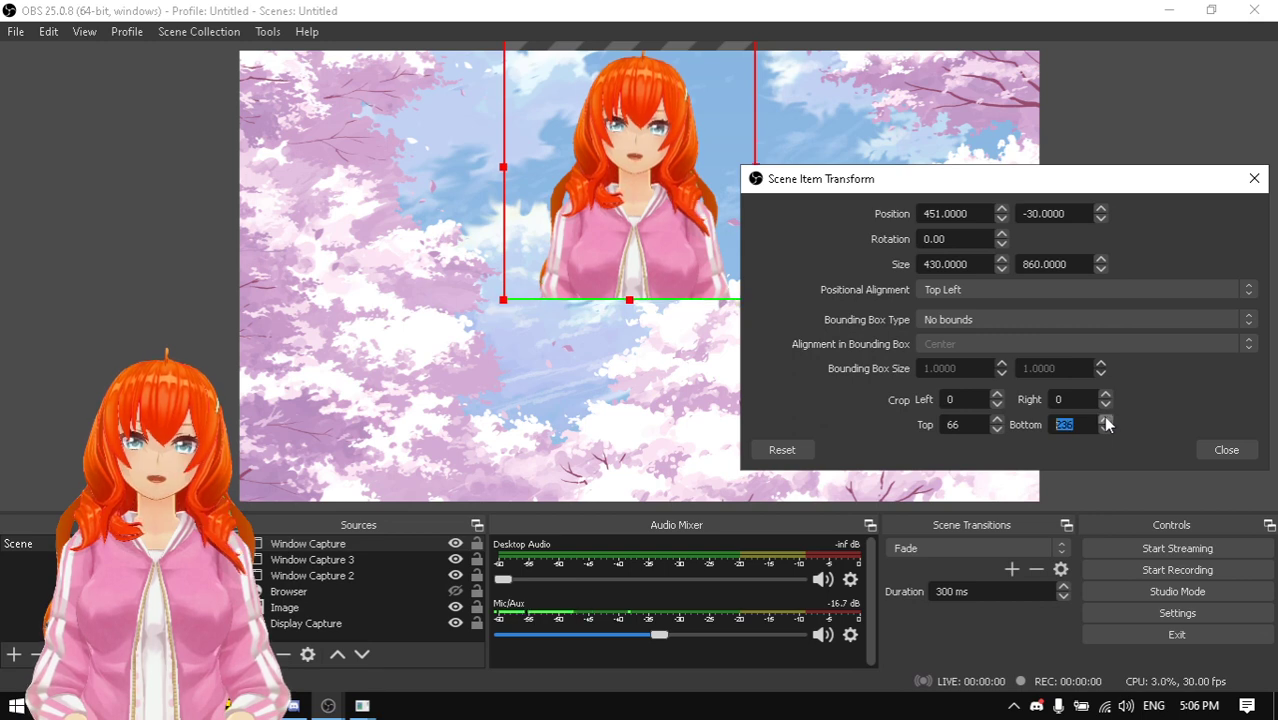
Drag the cropped avatar into the bottom-left corner of the cherry-blossom canvas.
{"action": "left_click", "coordinate": [607, 210]}
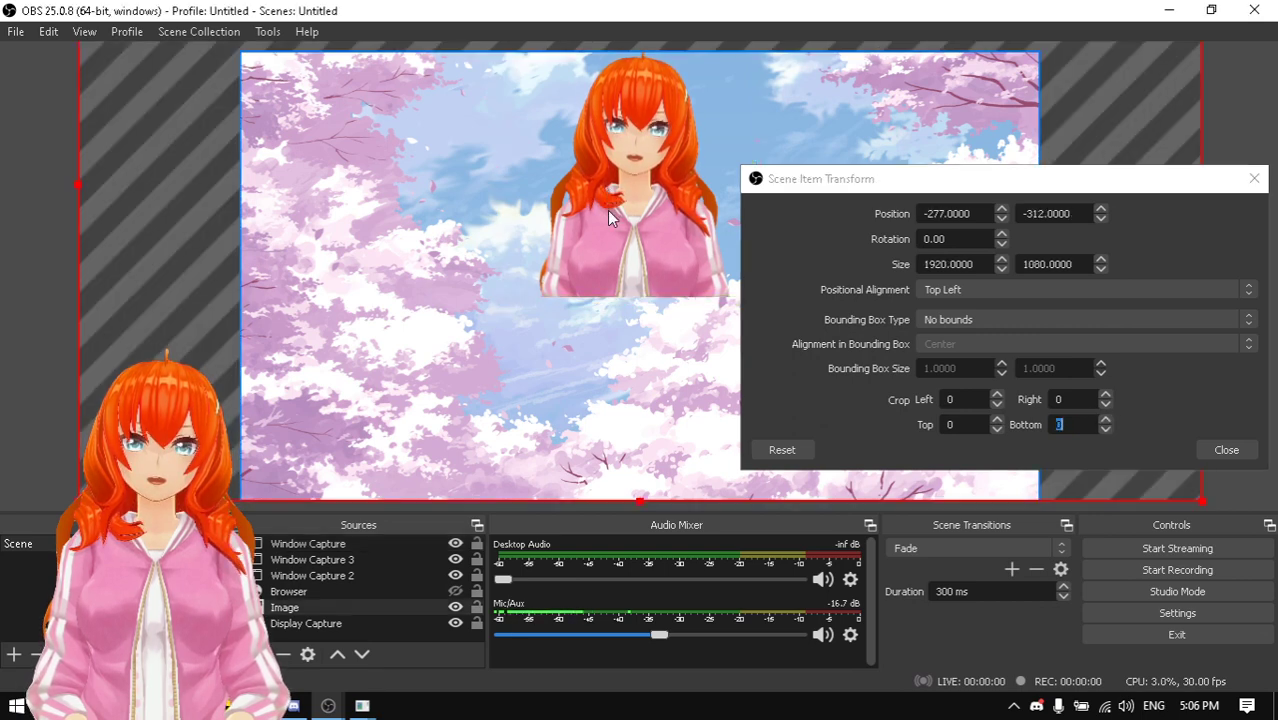
{"action": "left_click", "coordinate": [635, 238]}
{"action": "left_click_drag", "start_coordinate": [635, 238], "coordinate": [584, 321]}
{"action": "left_click", "coordinate": [636, 238]}
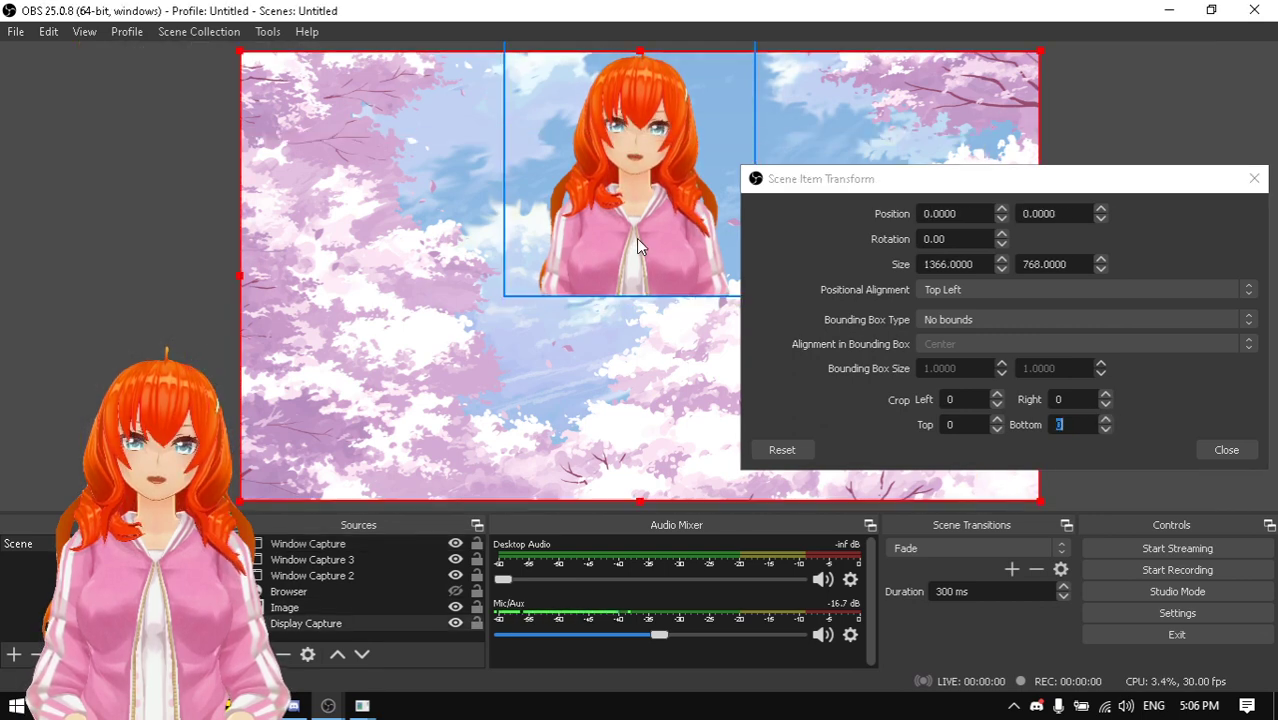
{"action": "left_click", "coordinate": [644, 187]}
{"action": "mouse_move", "coordinate": [642, 165]}
{"action": "left_mouse_down"}
{"action": "mouse_move", "coordinate": [528, 283]}
{"action": "mouse_move", "coordinate": [370, 365]}
{"action": "left_mouse_up"}
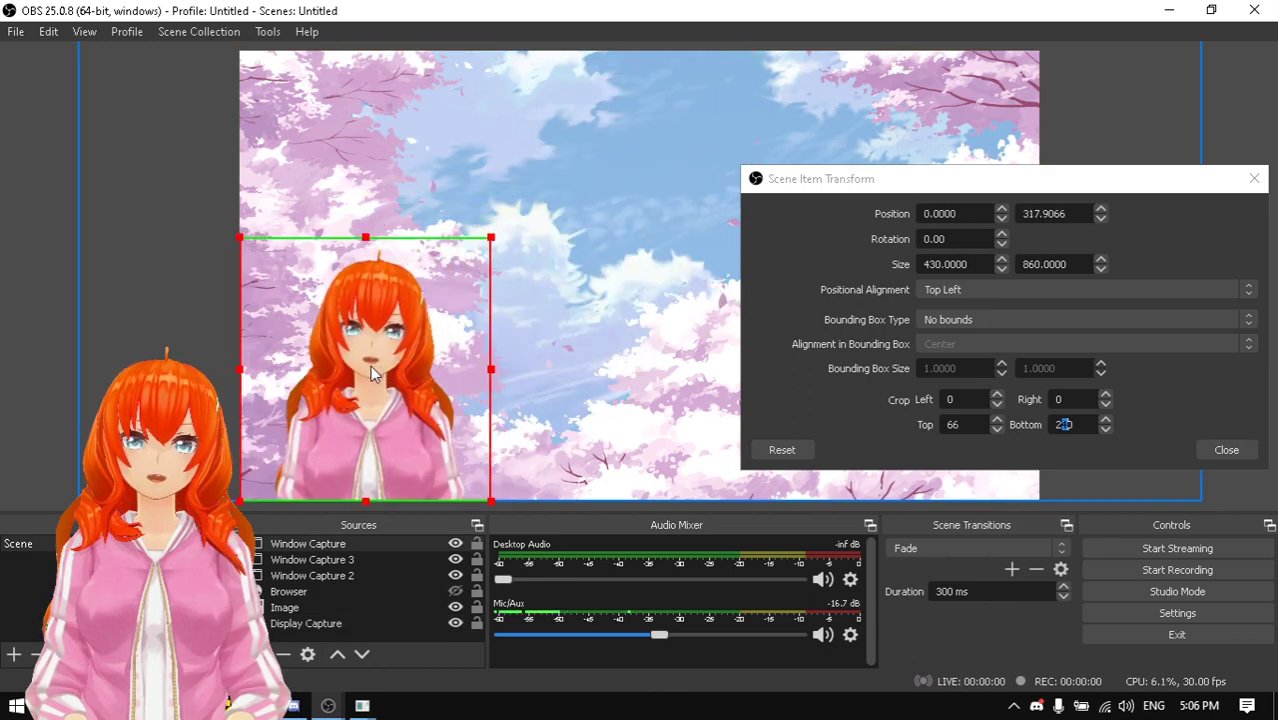
{"action": "left_click", "coordinate": [645, 300]}
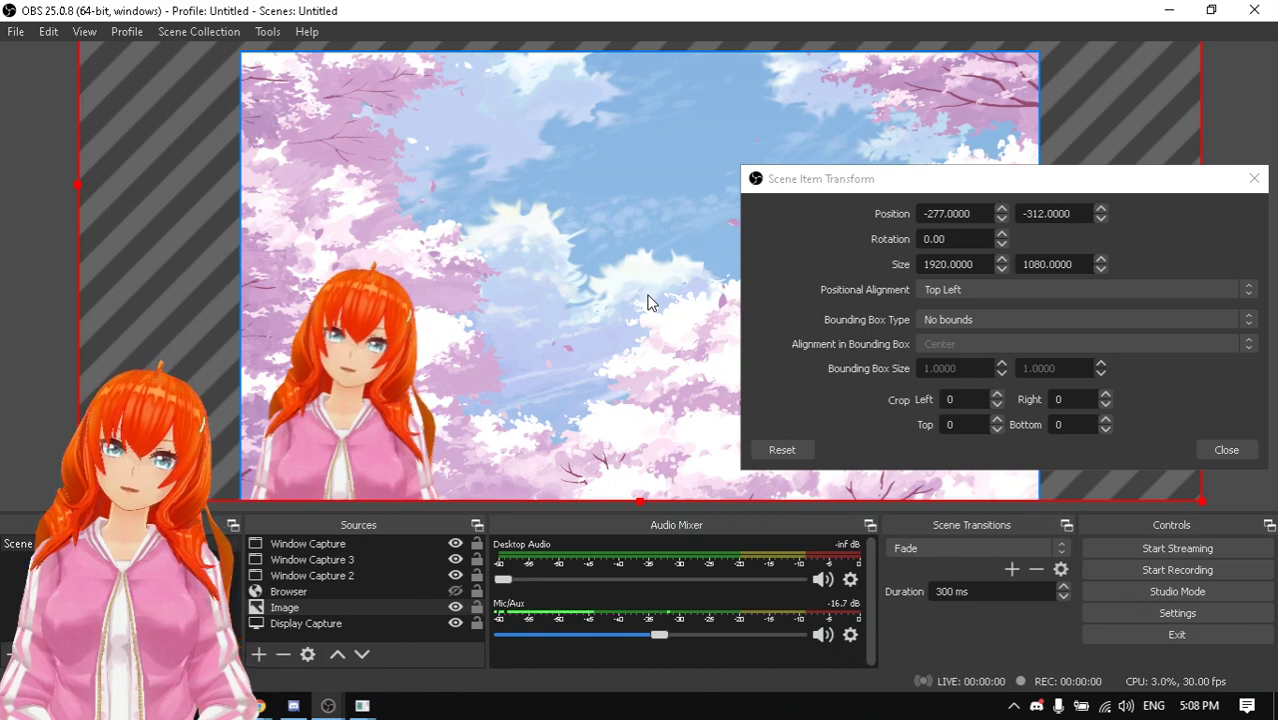
Close the Scene Item Transform dialog, leaving the avatar selected bottom-left.
{"action": "left_click", "coordinate": [1241, 452]}
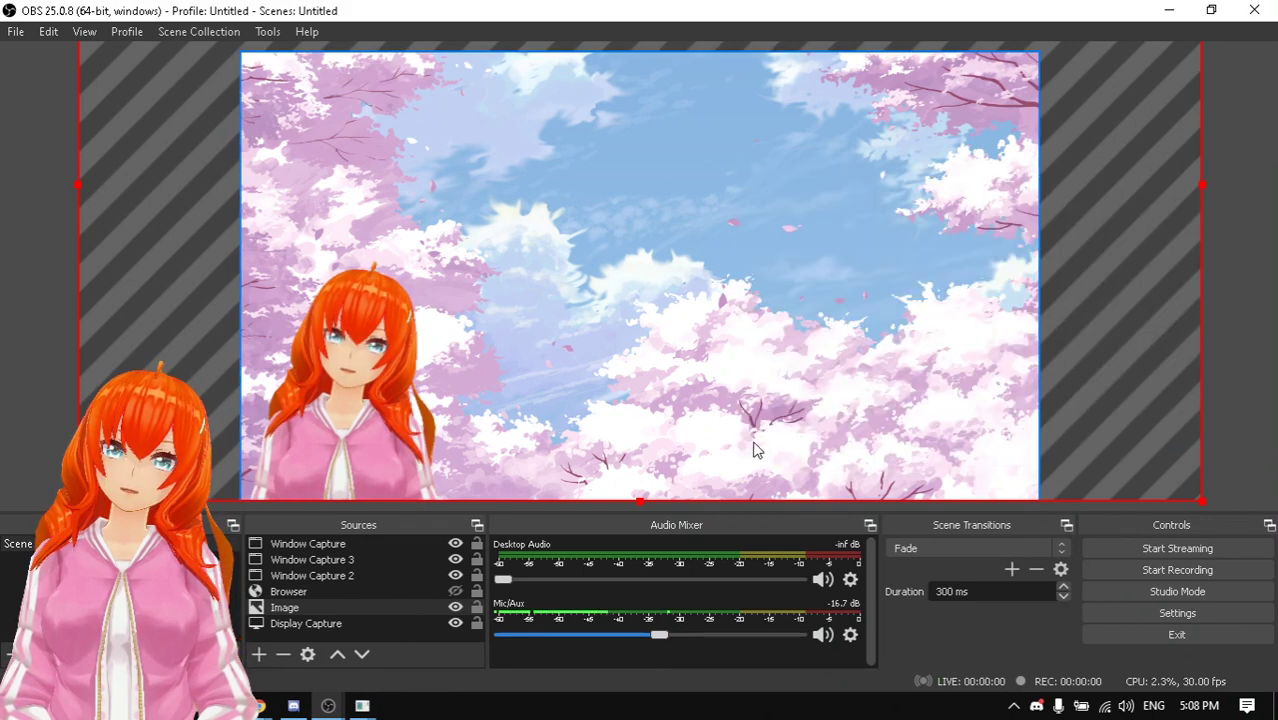
{"action": "left_click", "coordinate": [1221, 360]}
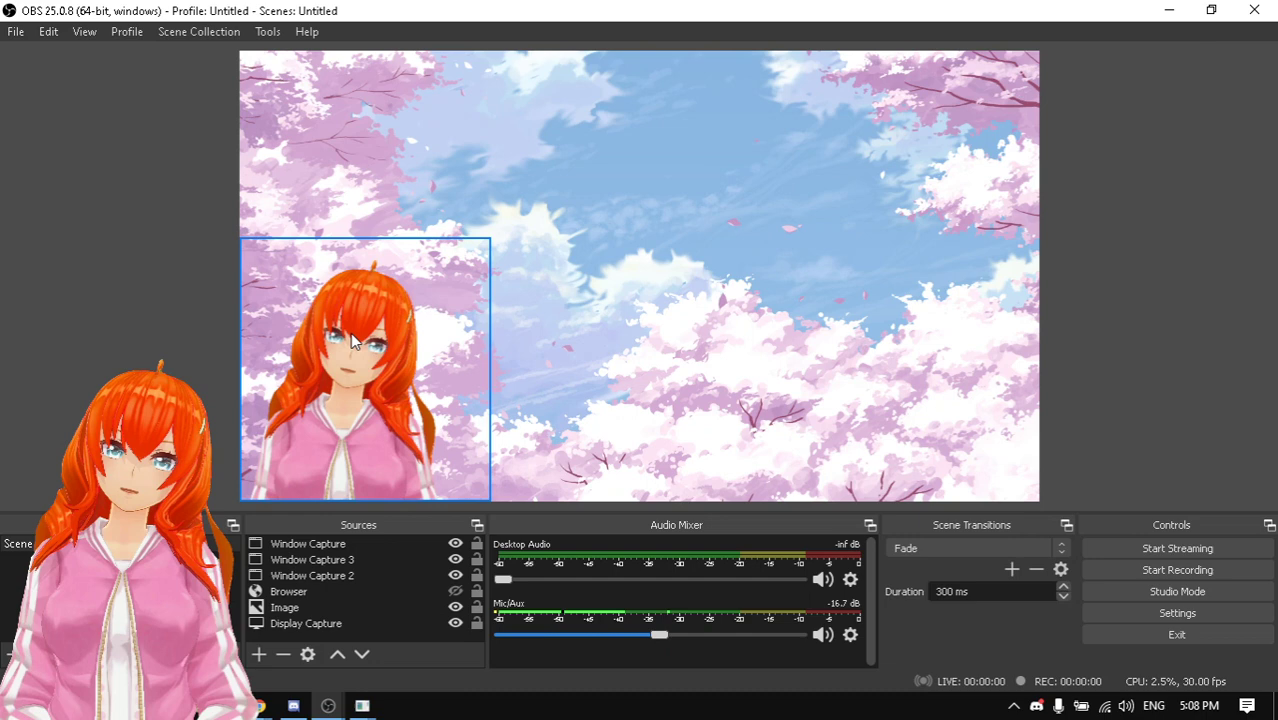